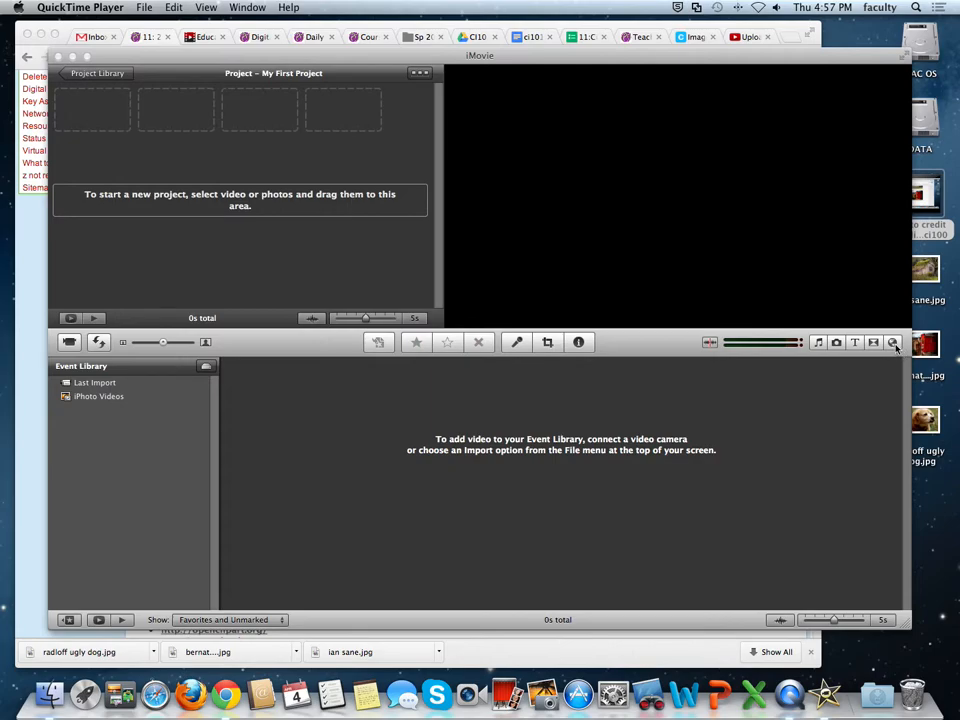
Add the Retro background as the first clip of the empty project
left_click(894, 343)
left_click(894, 343)
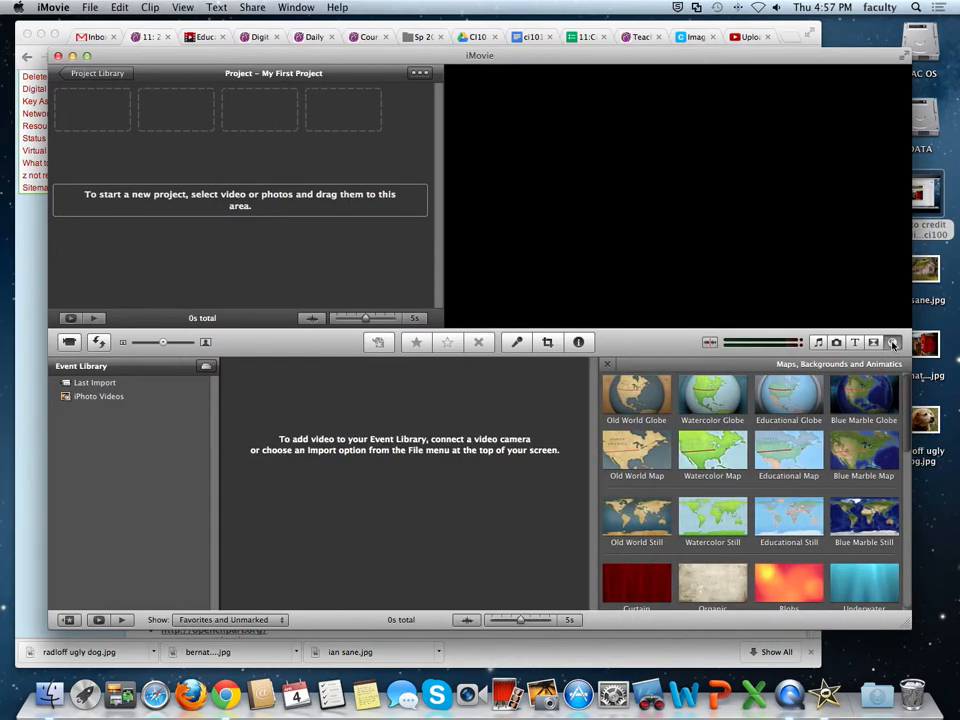
scroll(683, 546, "down", 5)
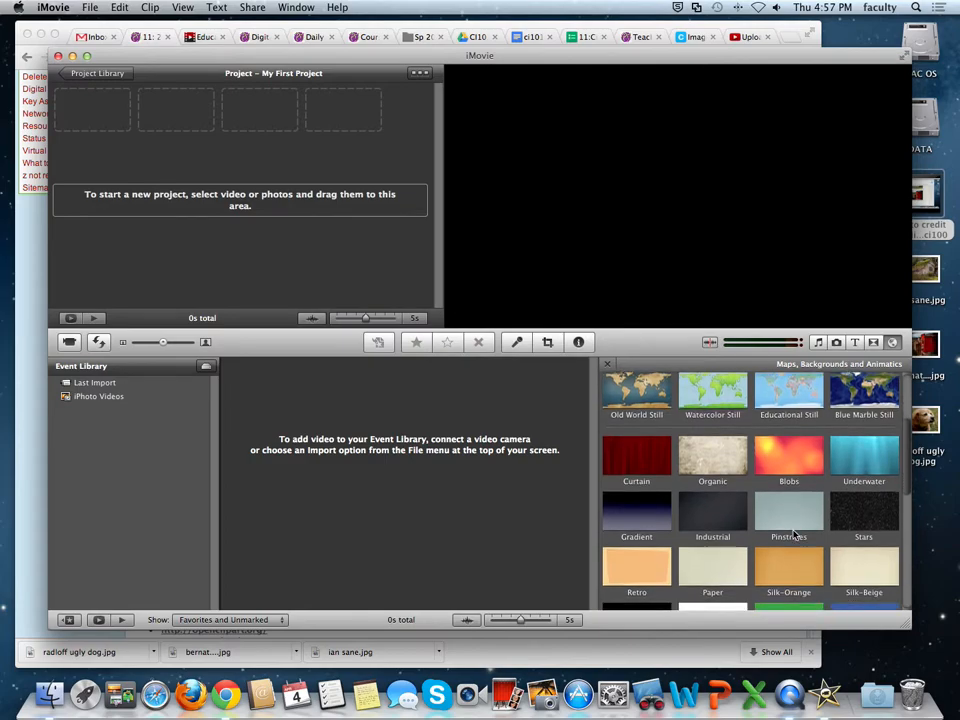
left_click_drag(639, 572, 98, 128)
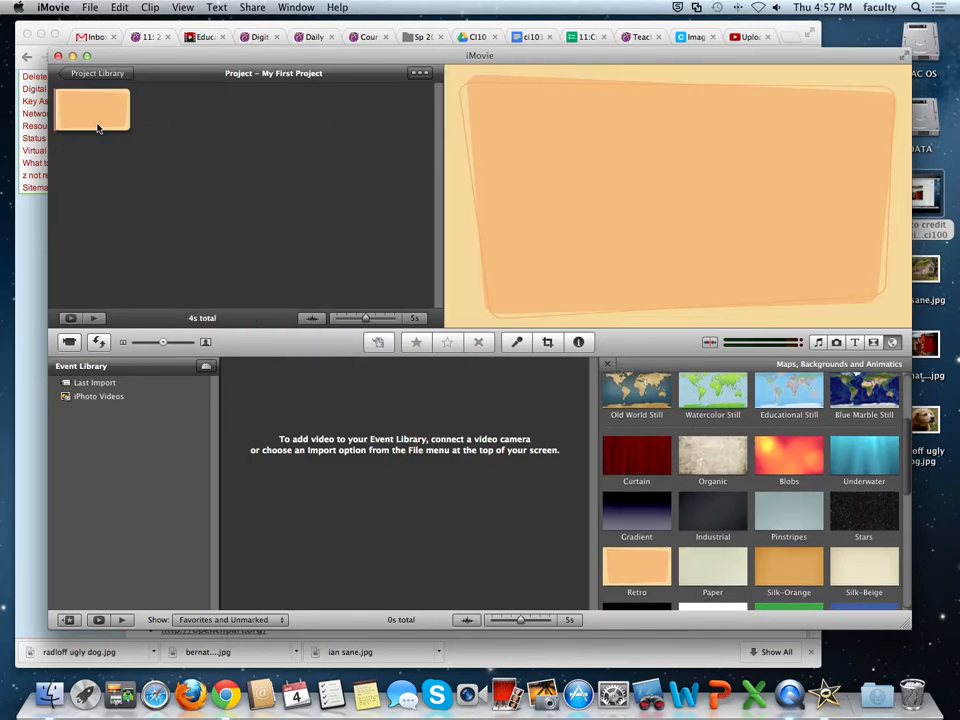
Overlay a Sideways Drift title on the Retro clip, reading "Water Cycle" on the first line and "Digital Story" on the second
mouse_move(107, 111)
left_click(857, 343)
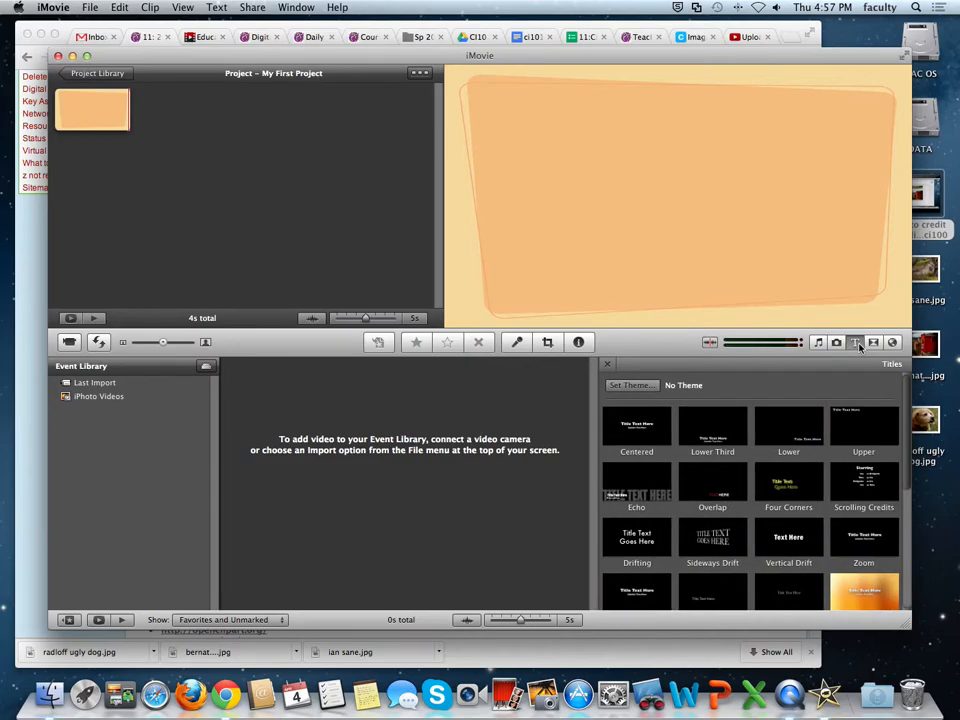
left_click_drag(700, 535, 94, 113)
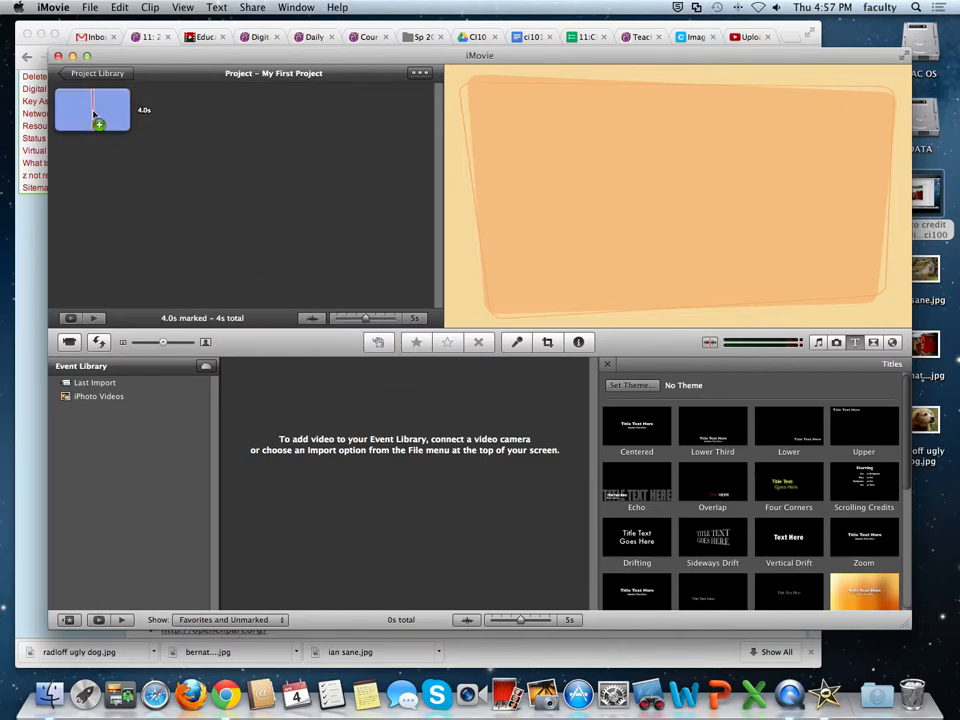
double_click(643, 182)
triple_click(643, 182)
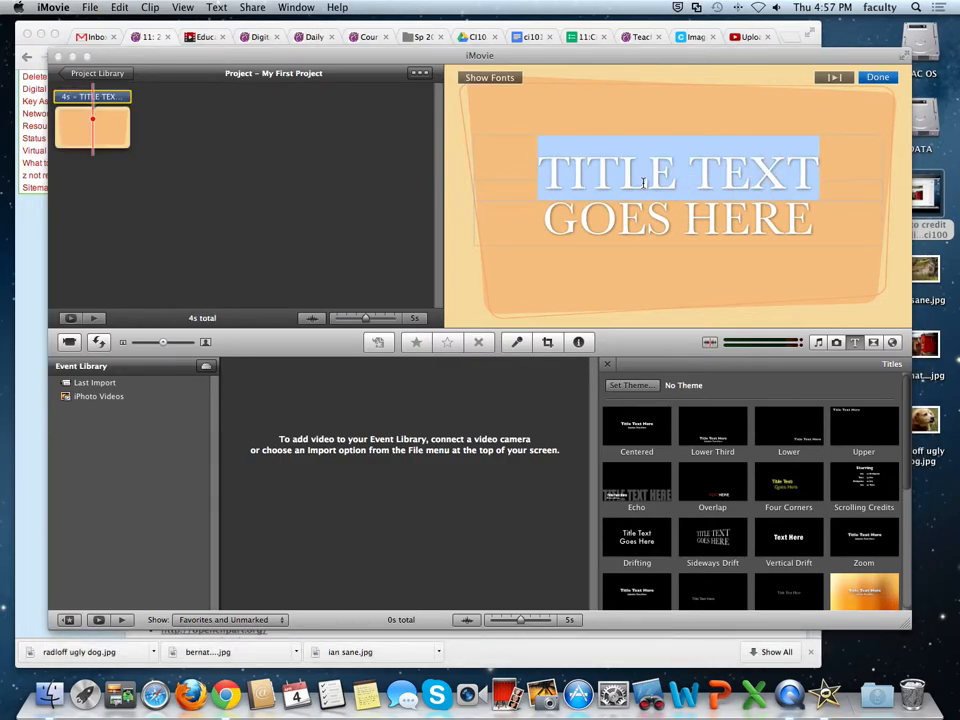
type("Water C")
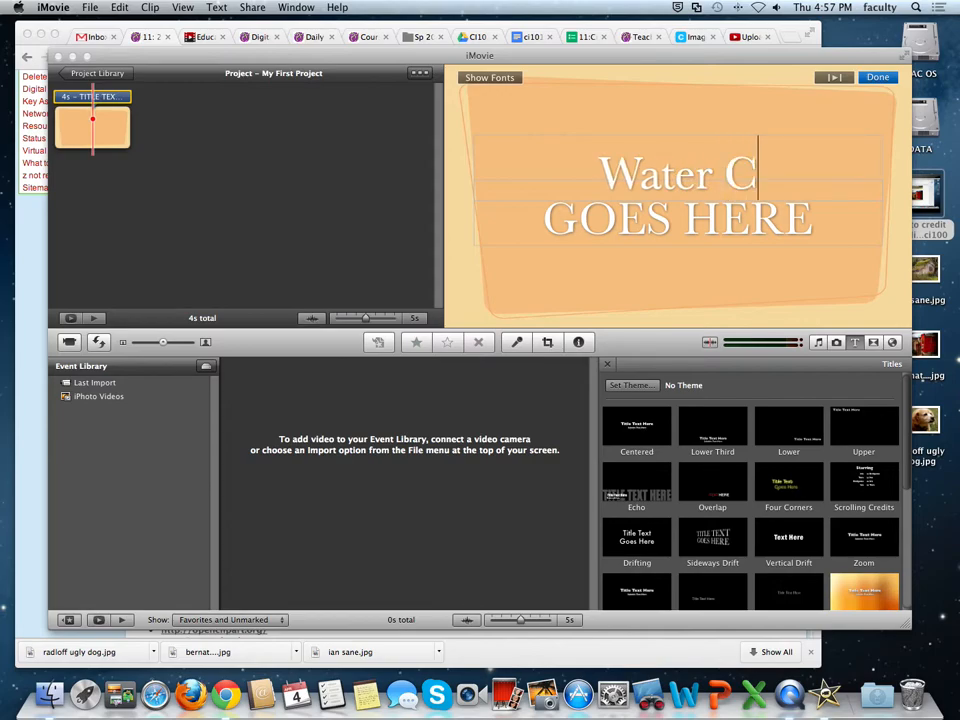
type("ycle")
left_click(708, 215)
type("Digital Story")
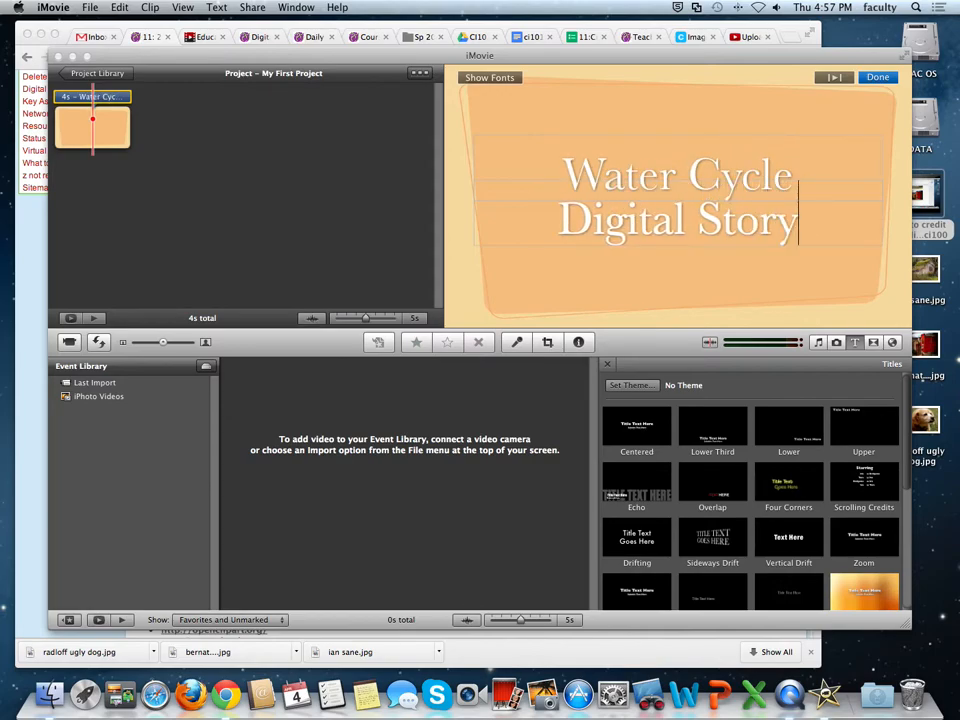
left_click(364, 185)
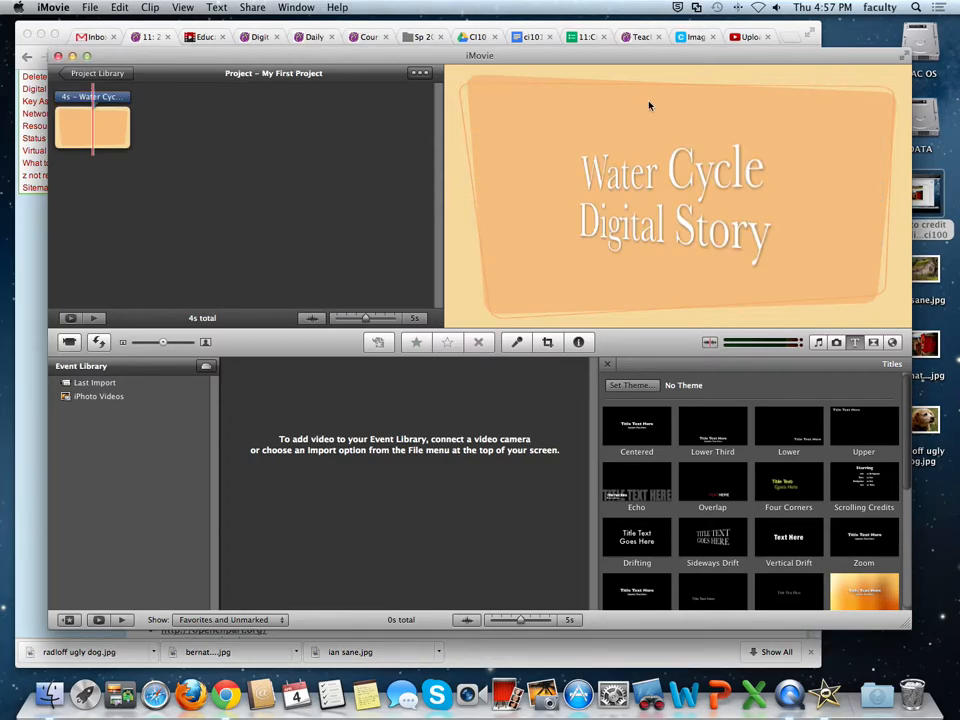
Add the three desktop photos after the title clip in this order: mossy barn, red vehicle, dog
left_click_drag(728, 62, 688, 56)
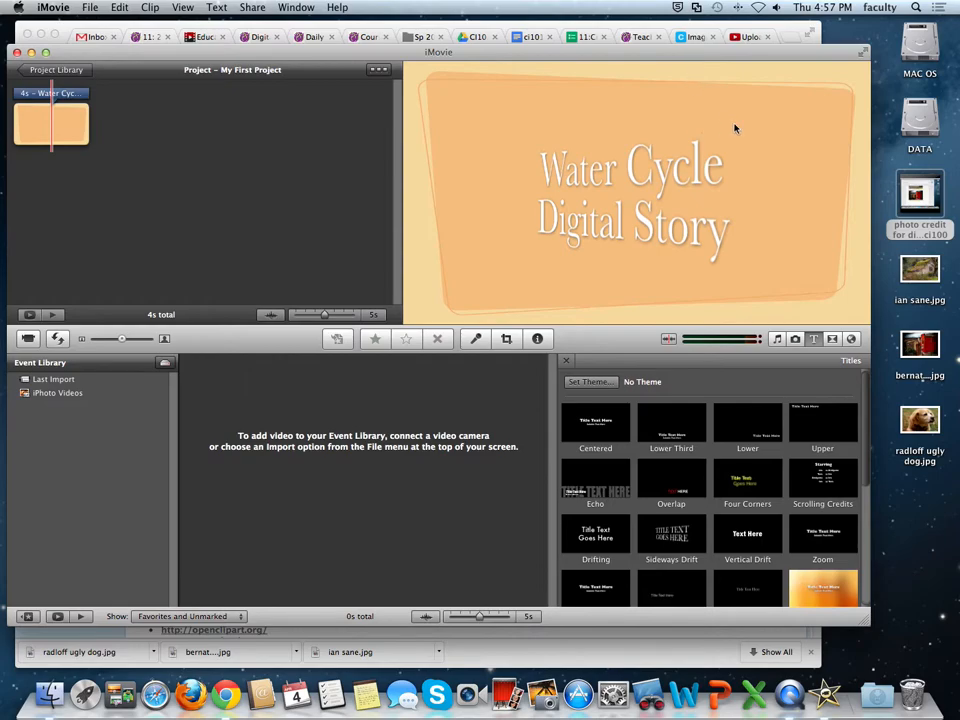
left_click_drag(925, 293, 257, 187)
left_click_drag(824, 345, 266, 189)
left_click_drag(935, 400, 302, 133)
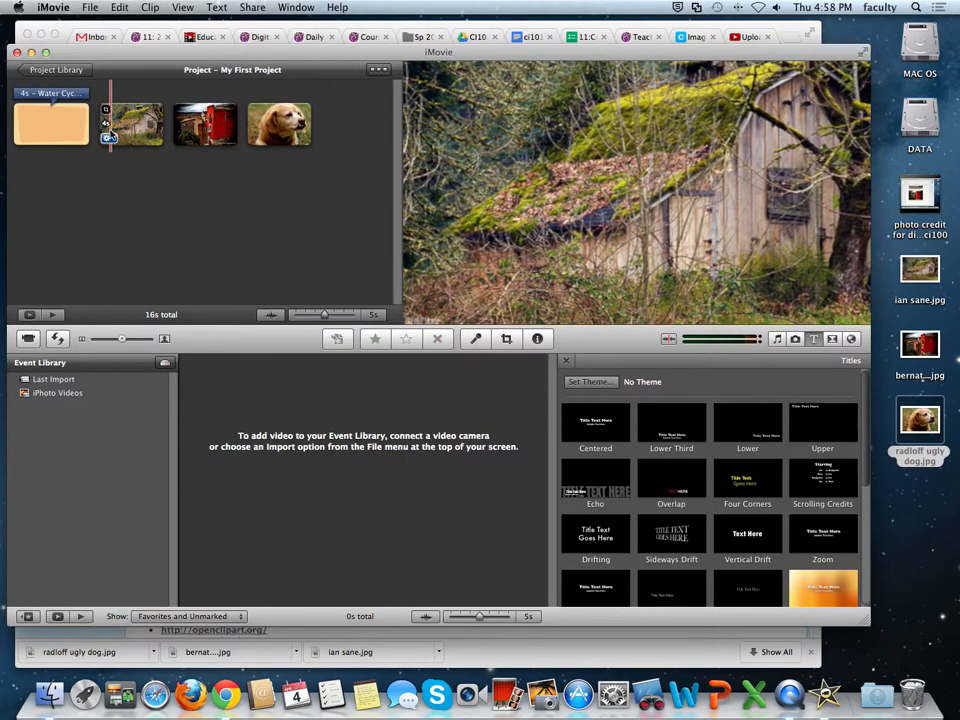
Set the barn photo clip's duration to 7 seconds without applying it to all stills
left_click(111, 139)
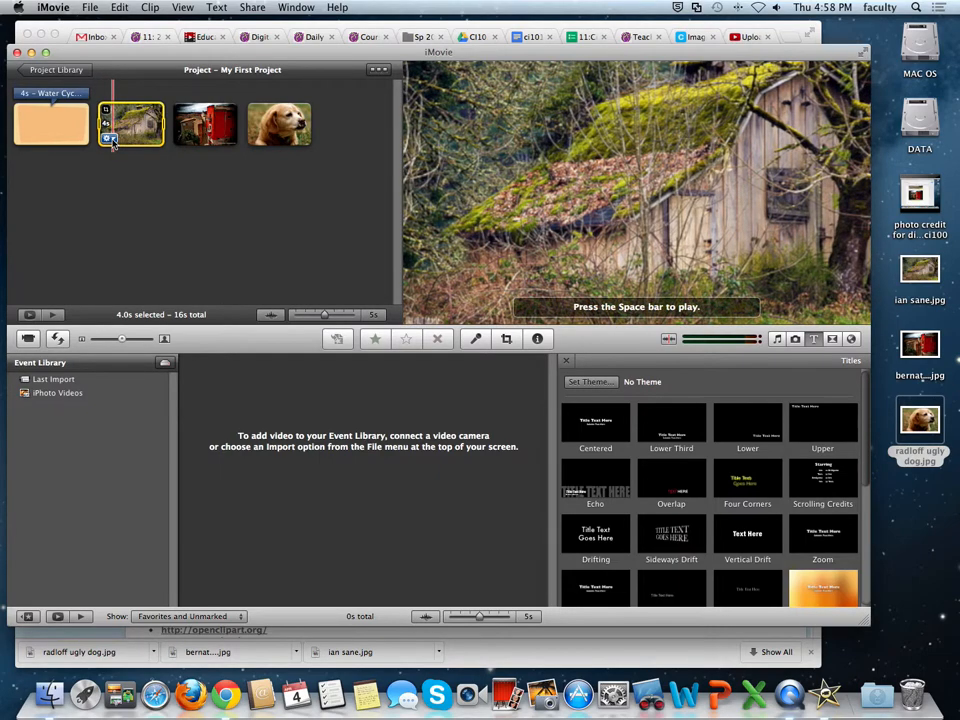
left_click(111, 140)
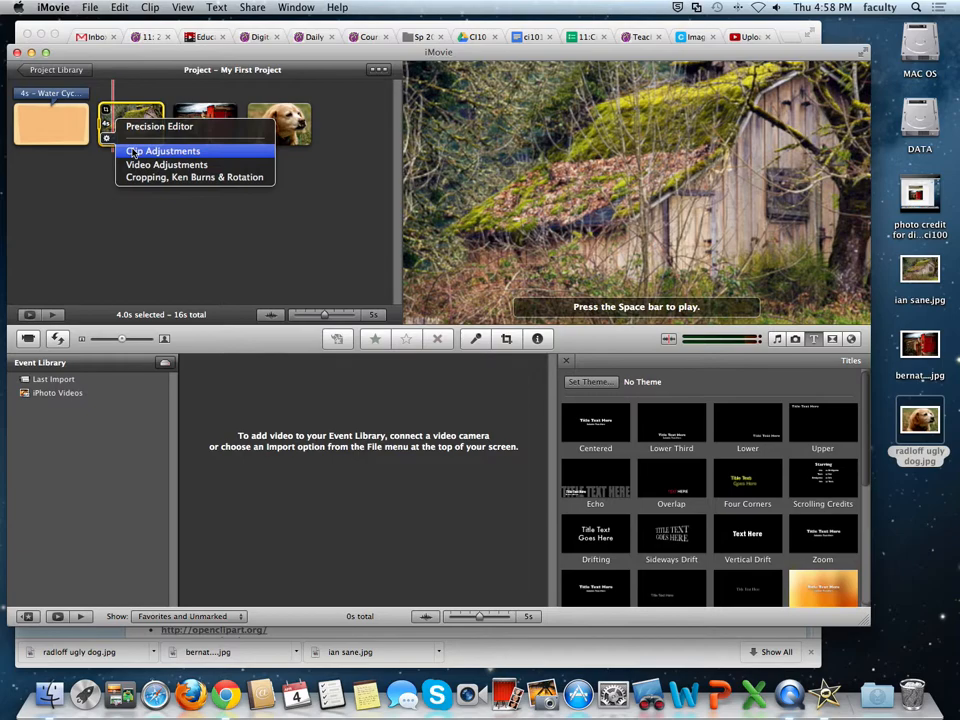
left_click(134, 151)
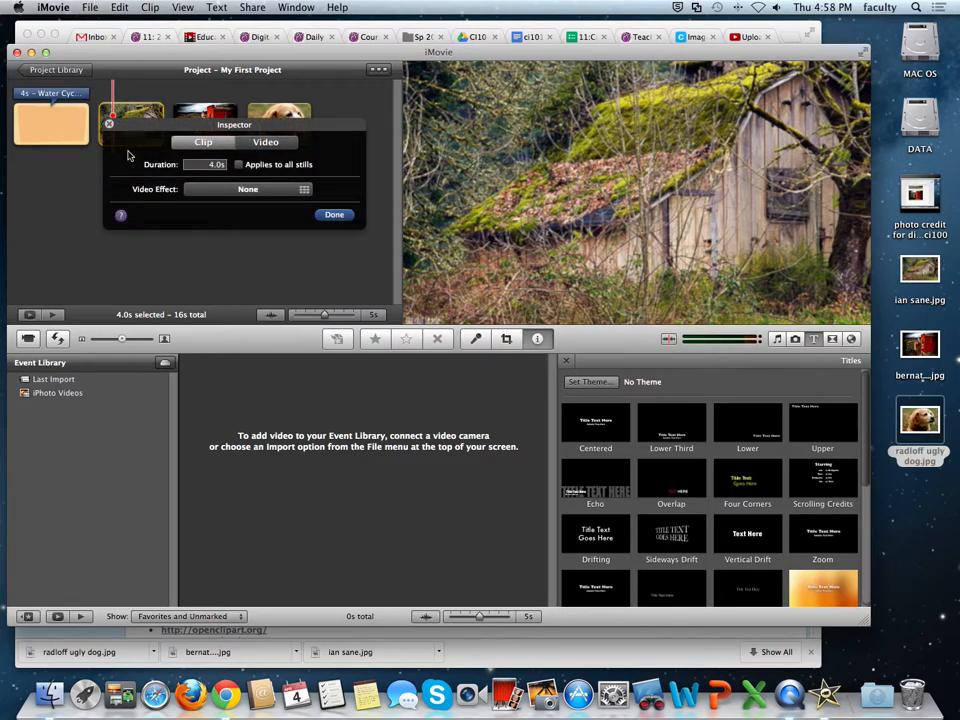
left_click(216, 166)
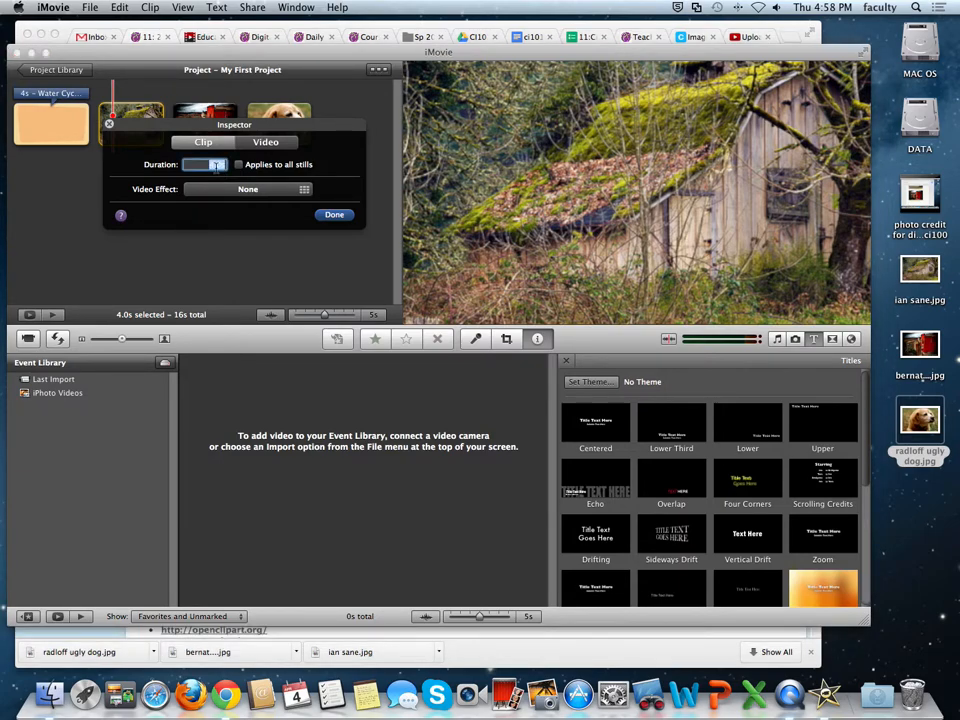
type("7")
left_click(326, 215)
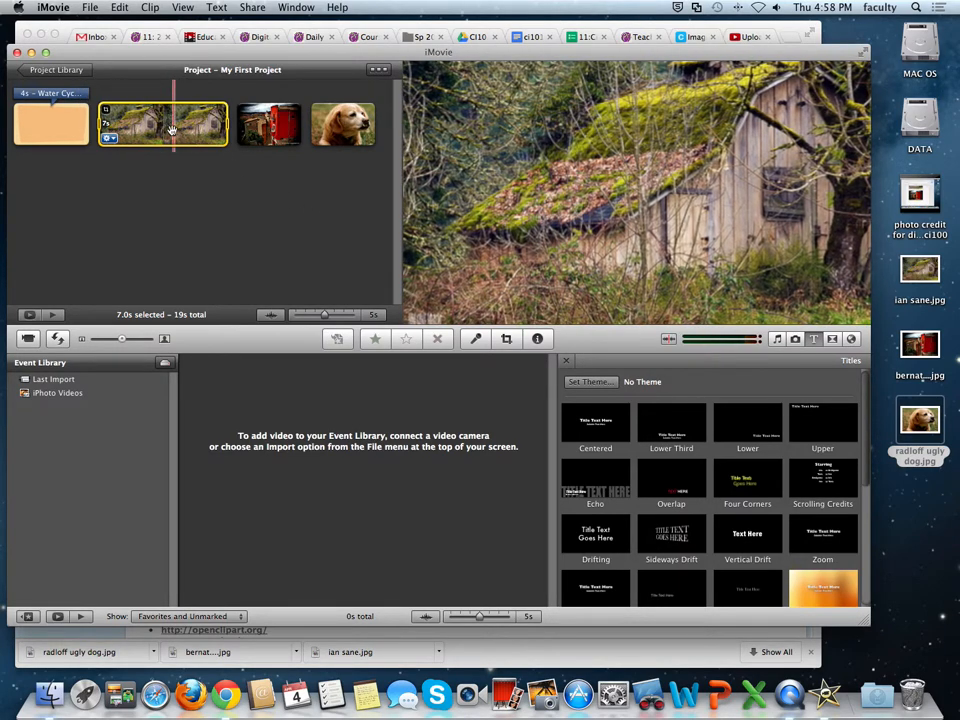
left_click(106, 139)
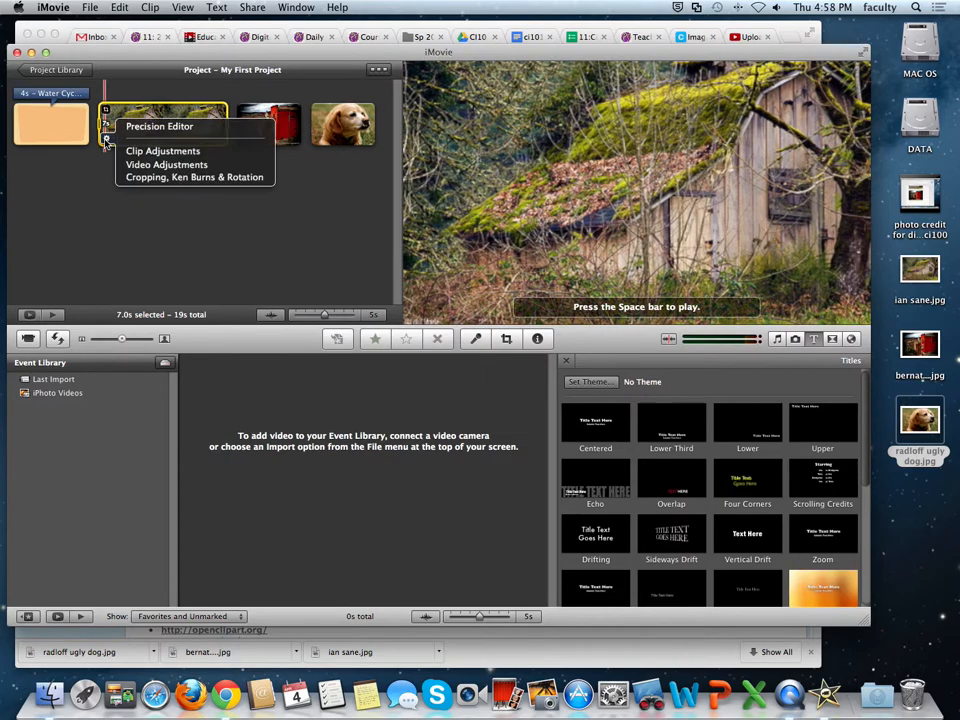
left_click(146, 178)
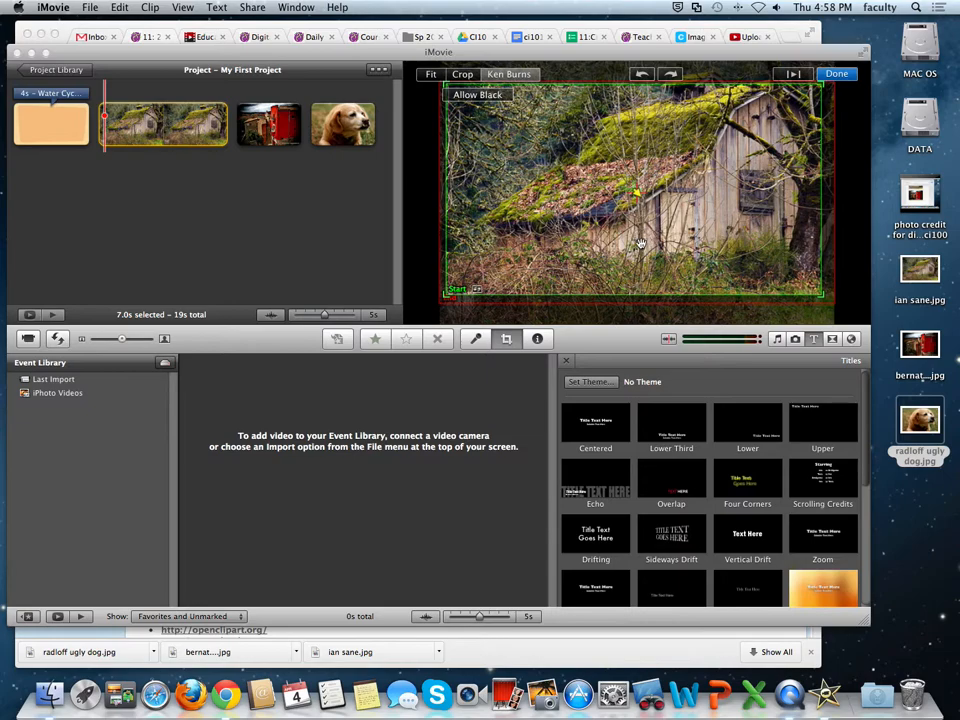
left_click(838, 76)
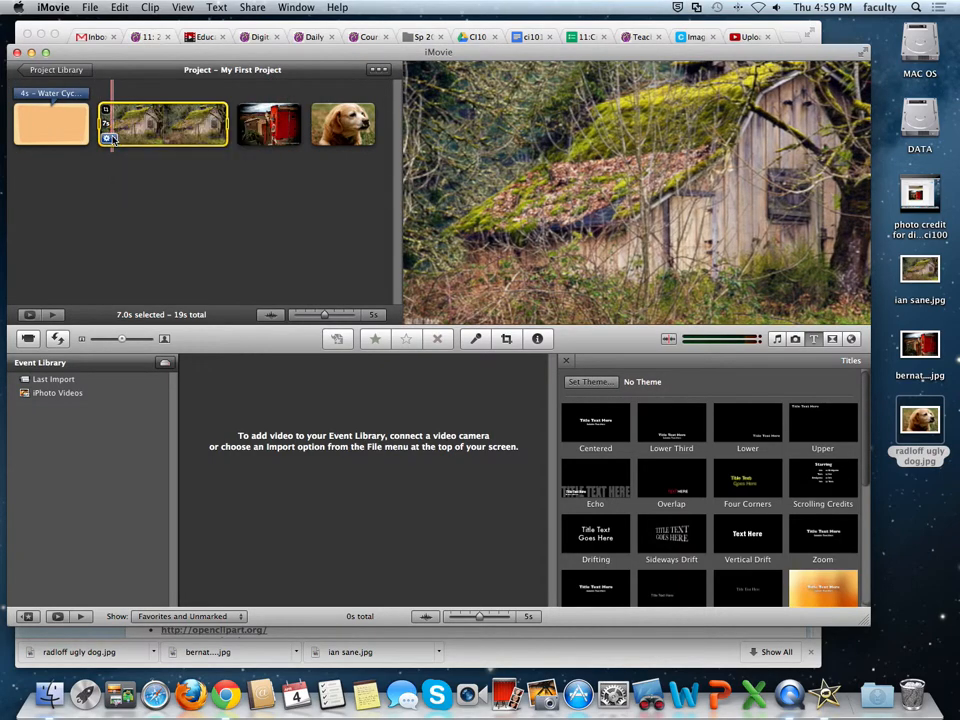
Shrink the barn clip's Ken Burns start frame to the gable in the photo's upper-right part, and preview the project from the title clip
left_click(108, 138)
left_click(141, 178)
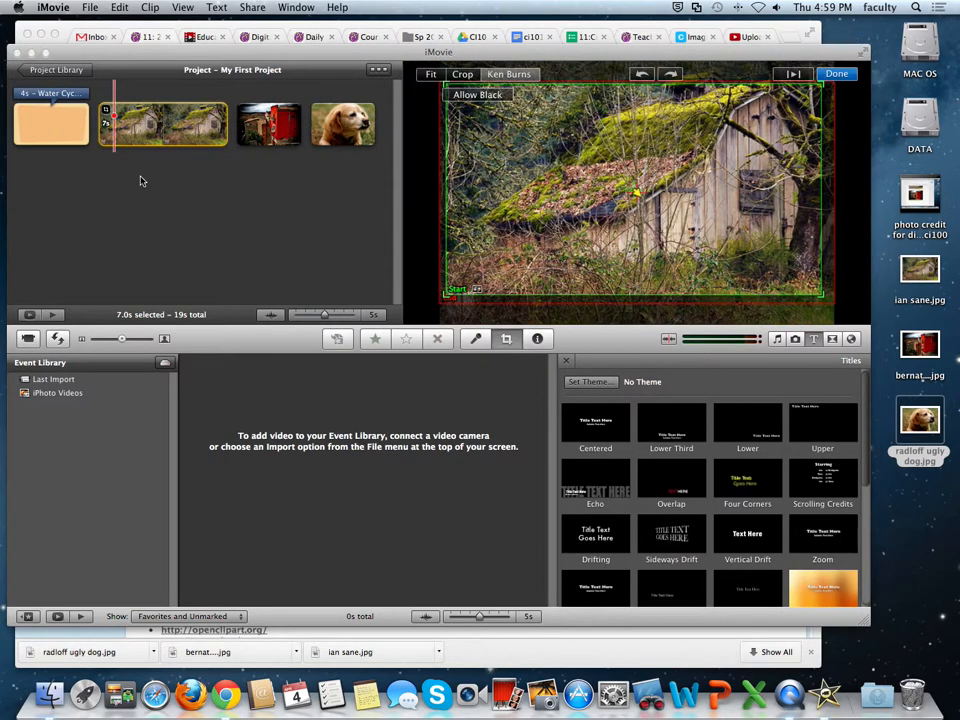
left_click_drag(446, 296, 627, 190)
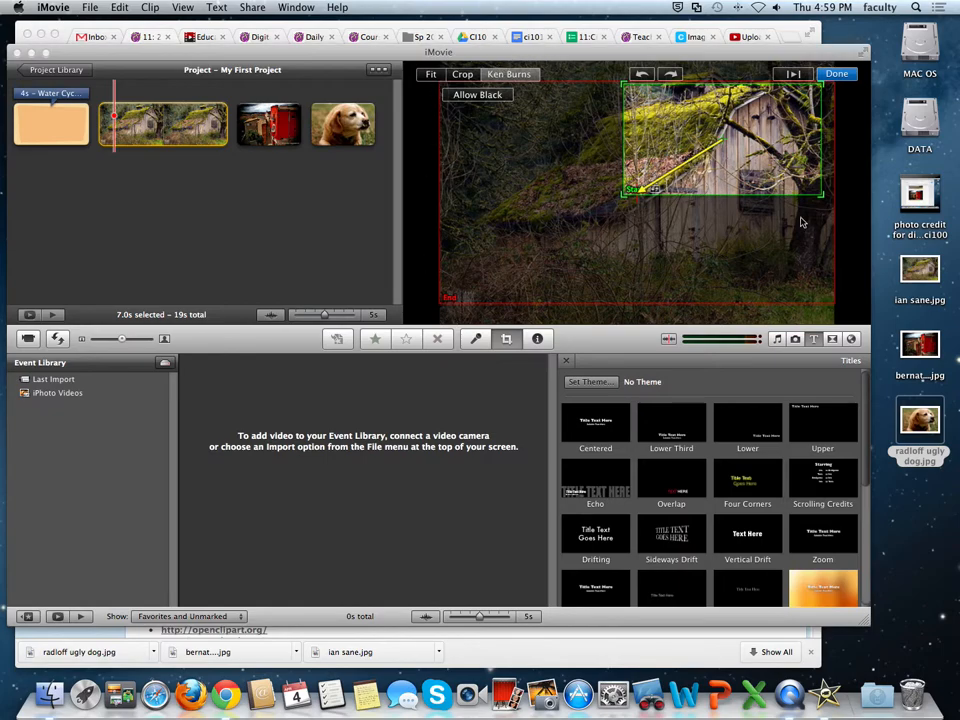
left_click(836, 75)
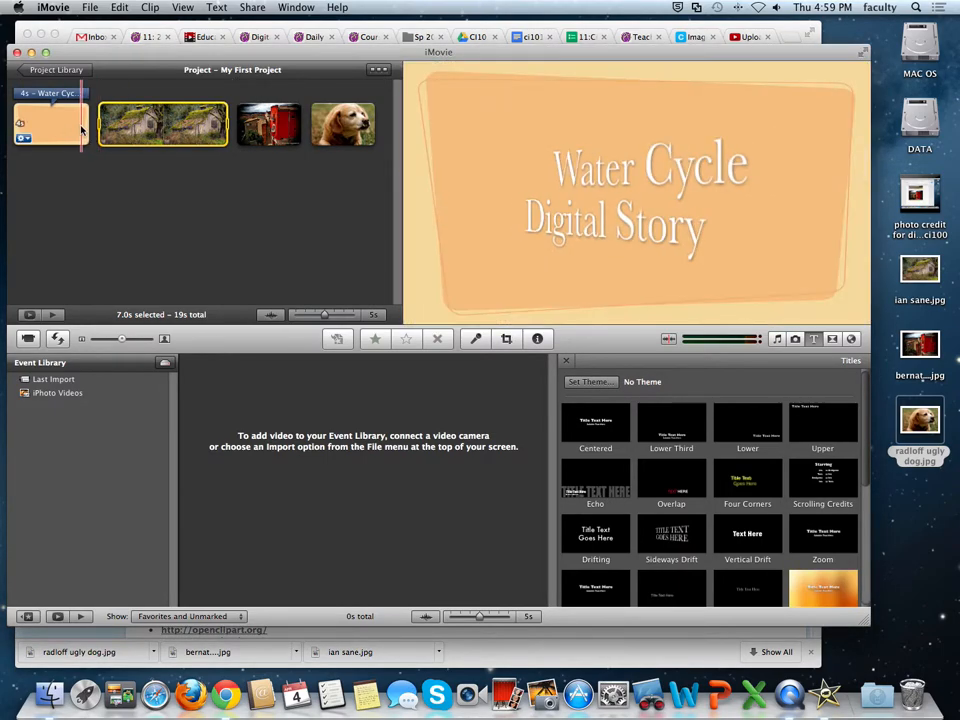
key("space")
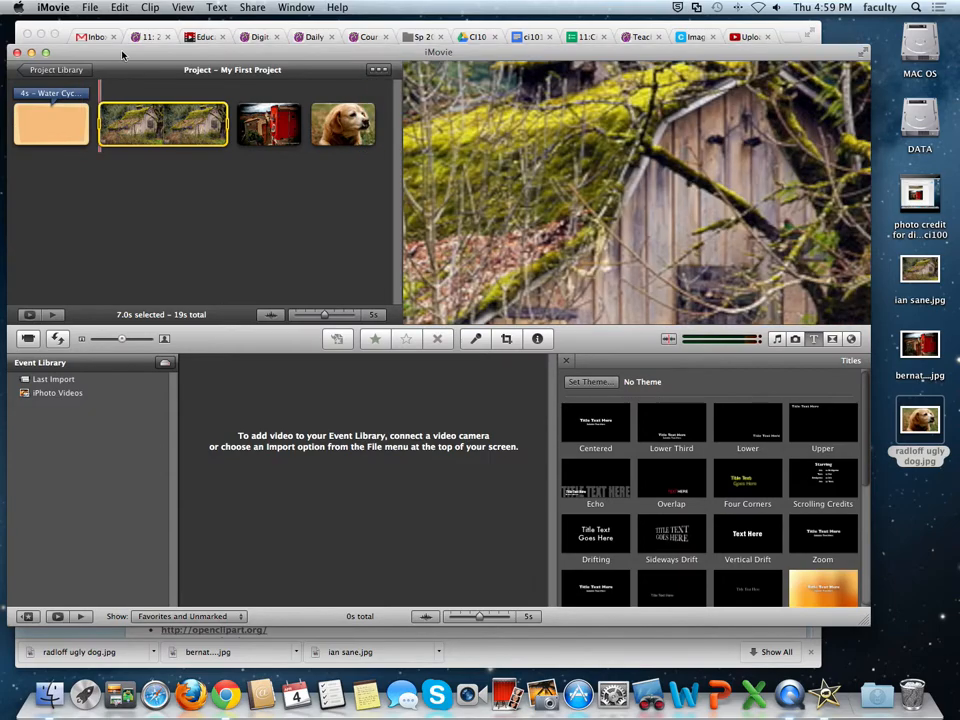
On the dog clip, shrink the Ken Burns start frame around the dog's snout and raise the end frame to the photo's upper edge
left_click(322, 138)
left_click(320, 138)
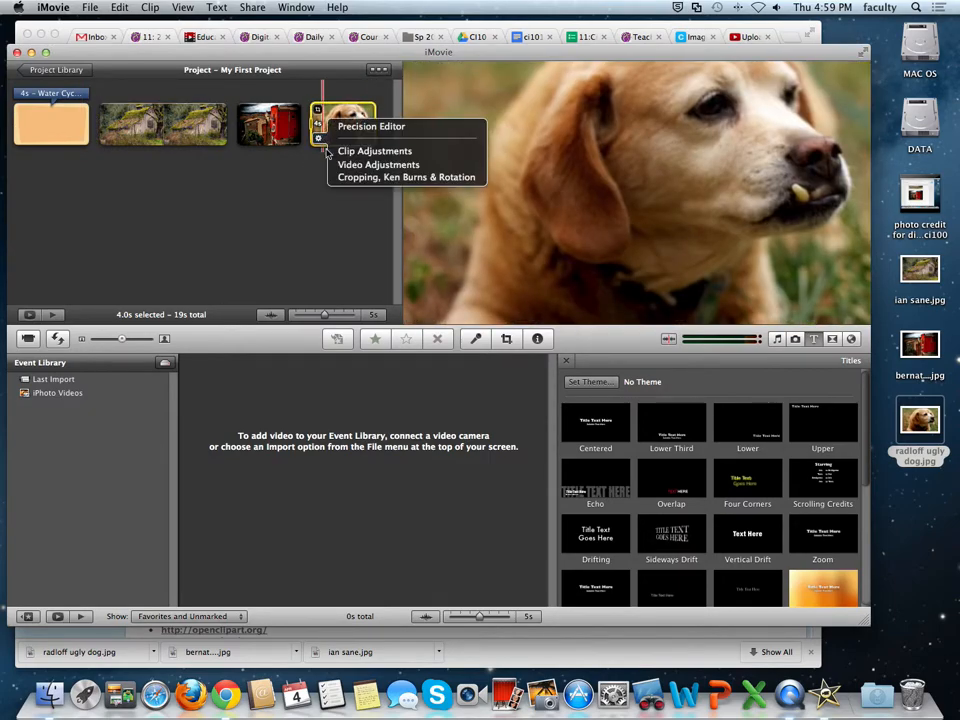
left_click(345, 177)
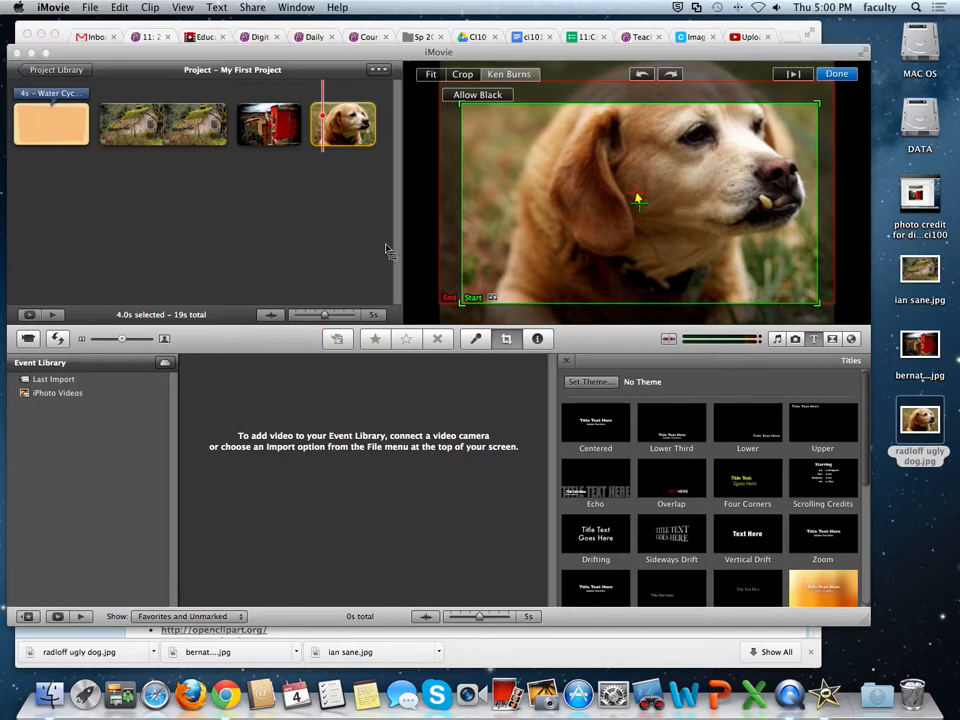
left_click_drag(457, 305, 627, 213)
left_click_drag(755, 159, 755, 202)
left_click(452, 105)
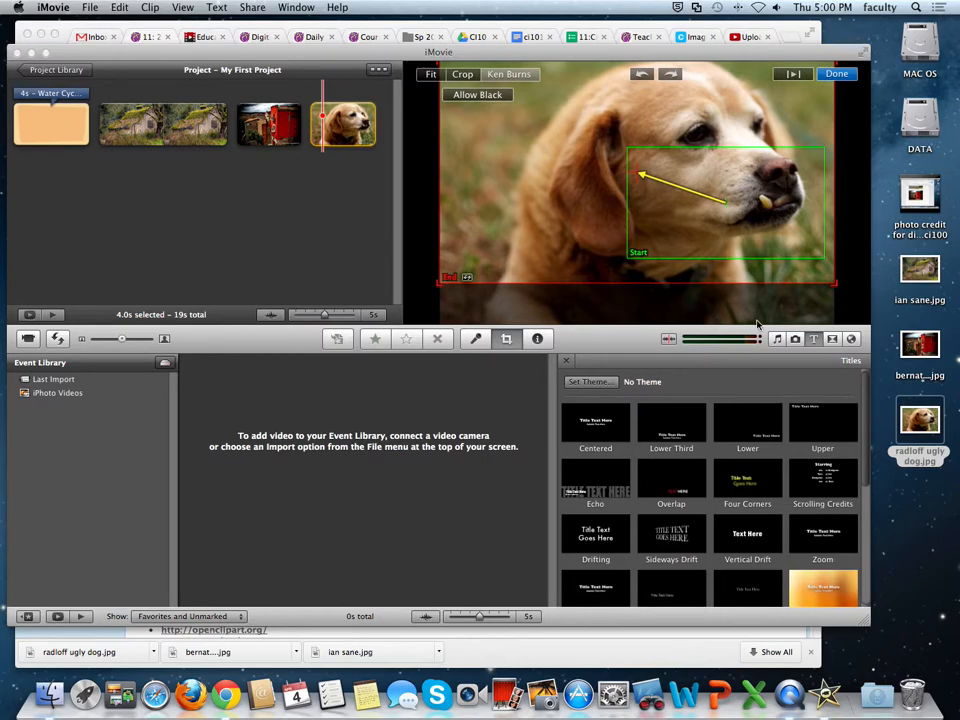
left_click(834, 76)
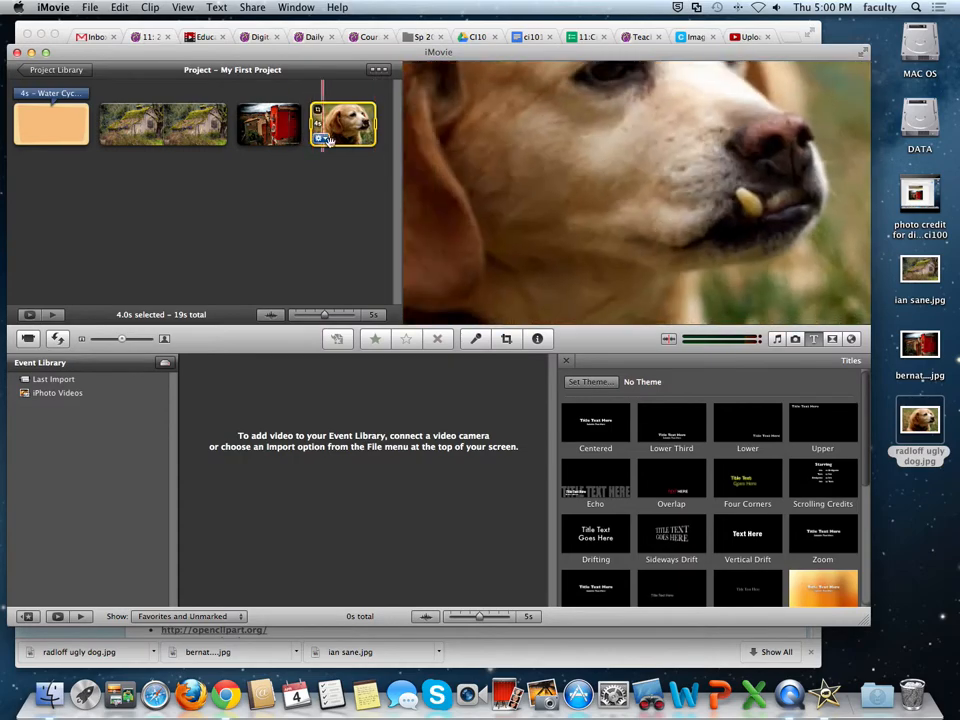
Append a Retro background after the dog clip and overlay a Scrolling Credits title on it
left_click(851, 339)
left_click_drag(613, 571, 378, 183)
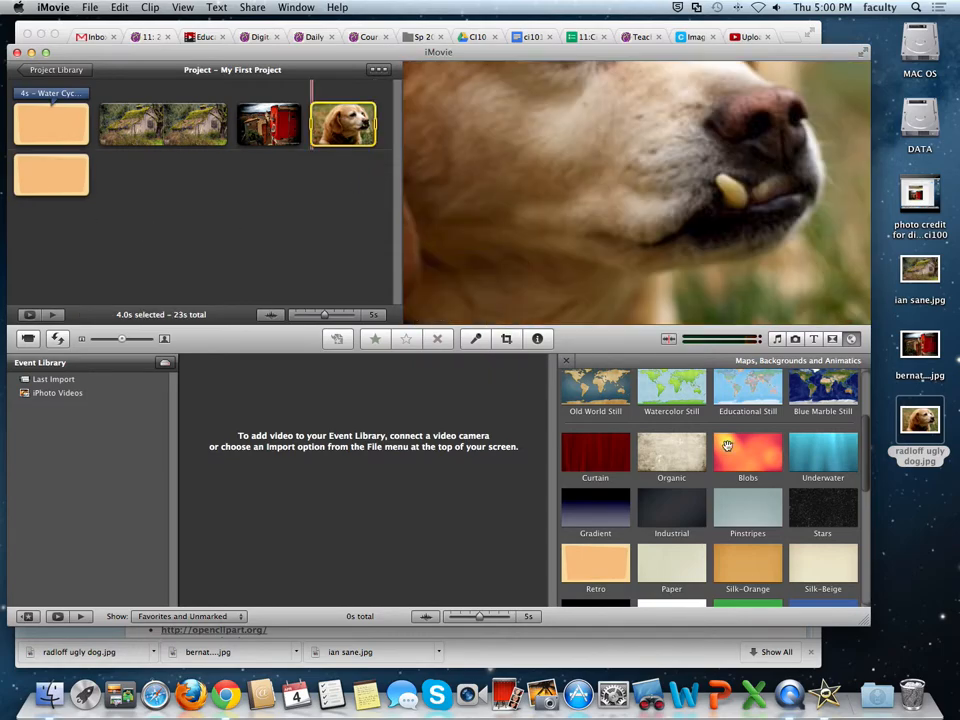
left_click(813, 339)
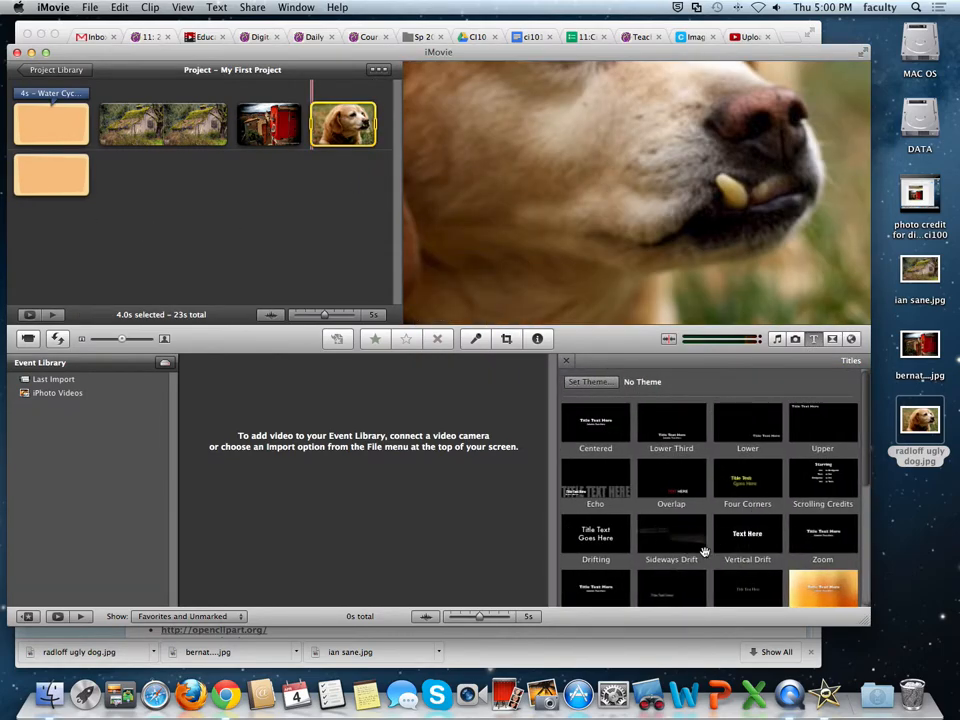
left_click_drag(822, 478, 43, 183)
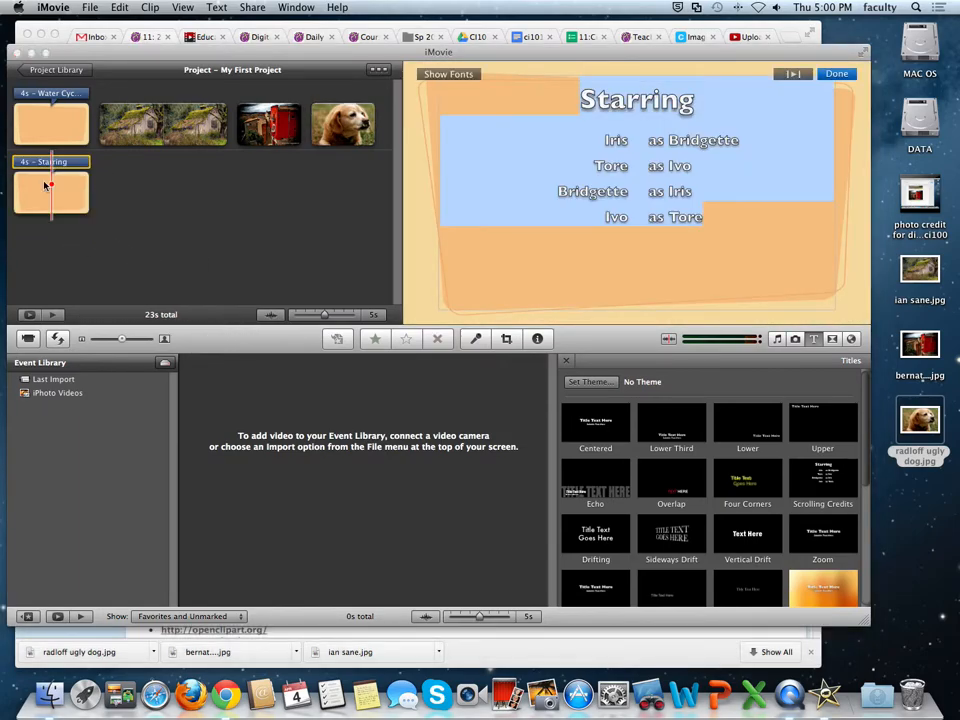
Change the credits heading to "Photo Credits" and fill the first row with "Ugly Dog" and "By", the photographer's name and "from flickr"
type("P")
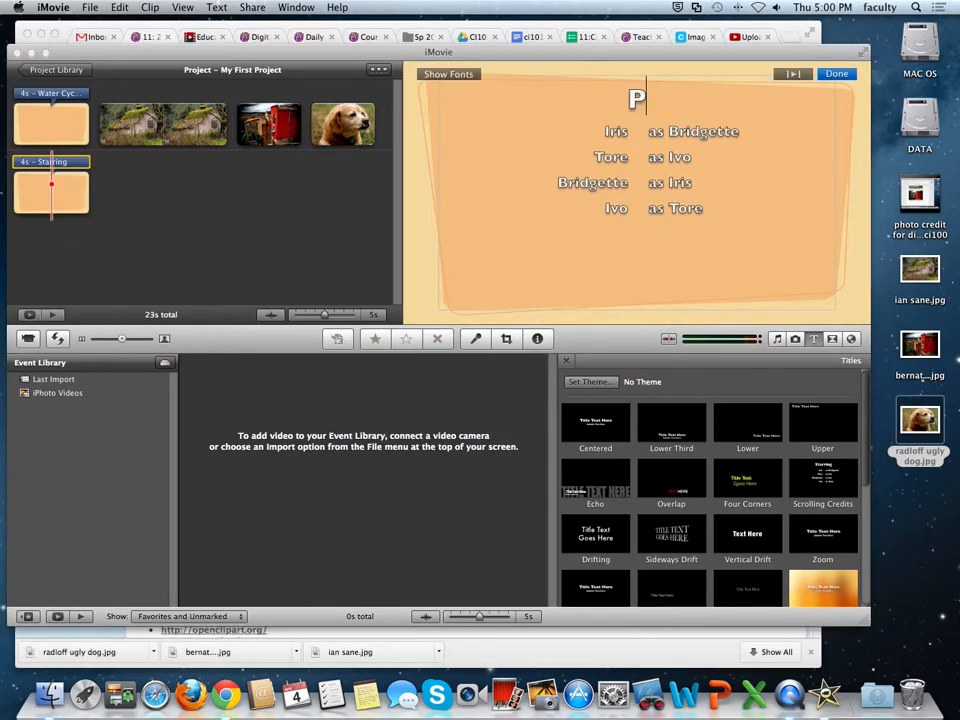
type("hoto Credits")
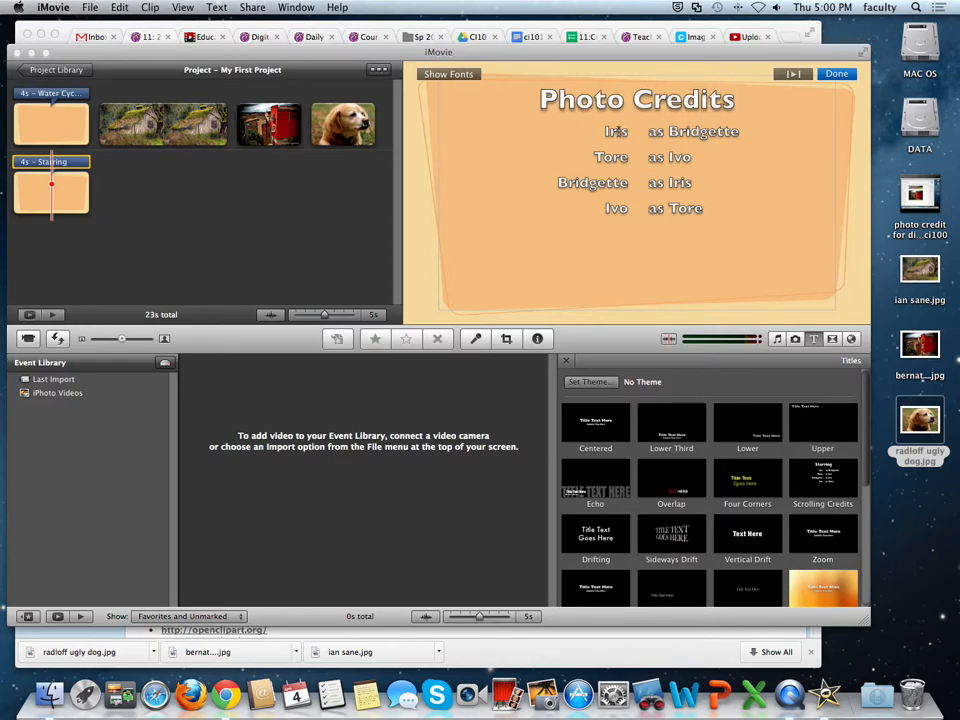
key("Tab")
type("Ugly Dog")
key("Tab")
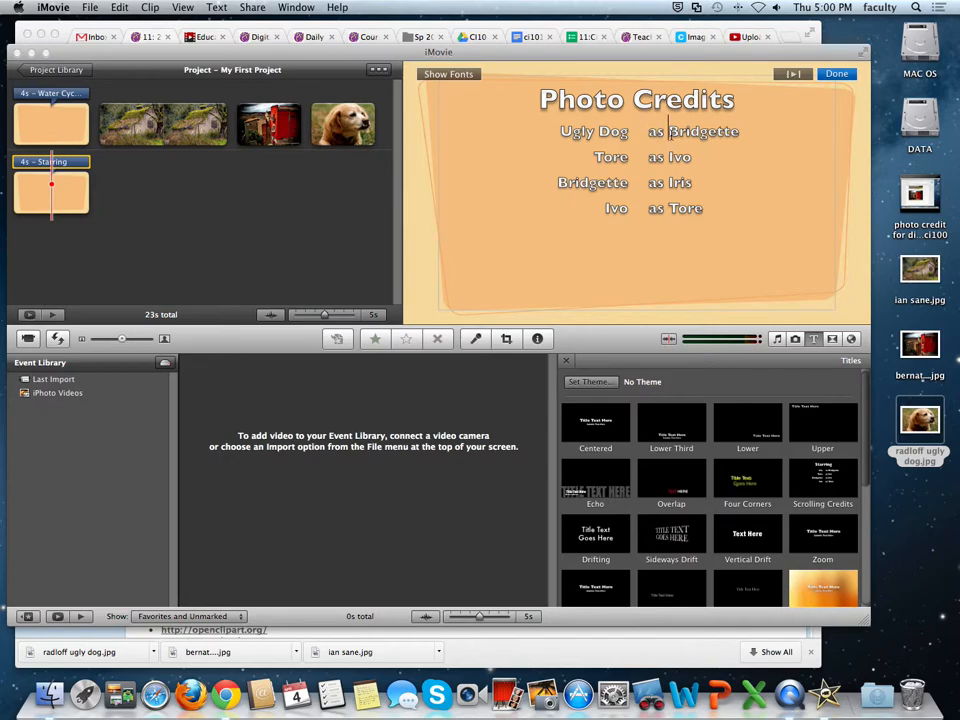
key("BackSpace")
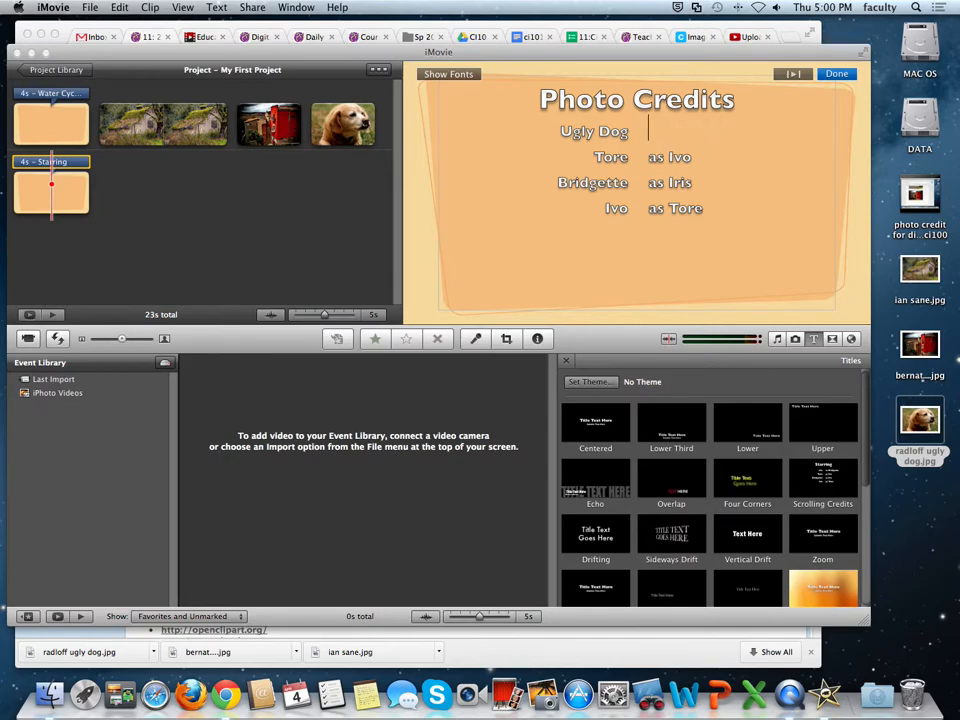
type("By Ian Sane from flickr")
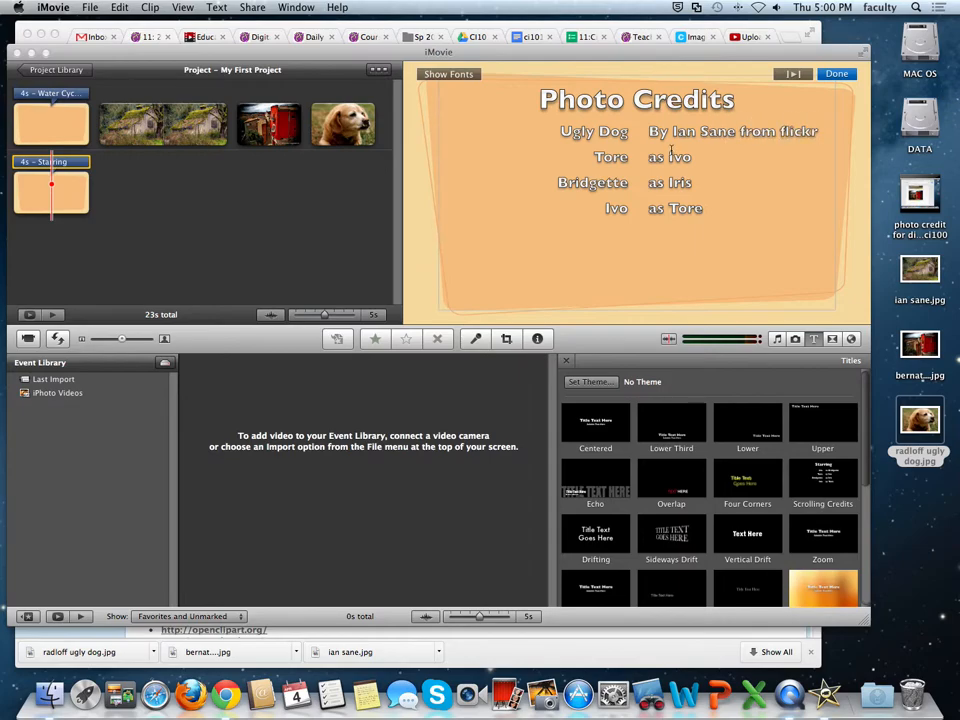
Replace the sample name in the second row of the photo credits with "Red Hut"
double_click(612, 160)
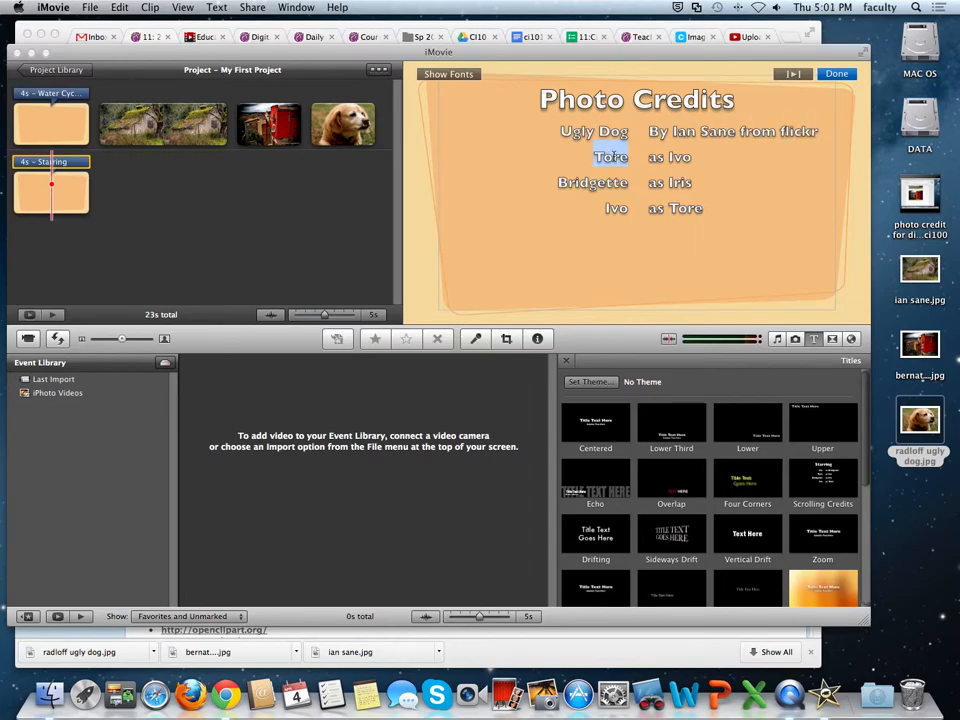
type("Red Bart")
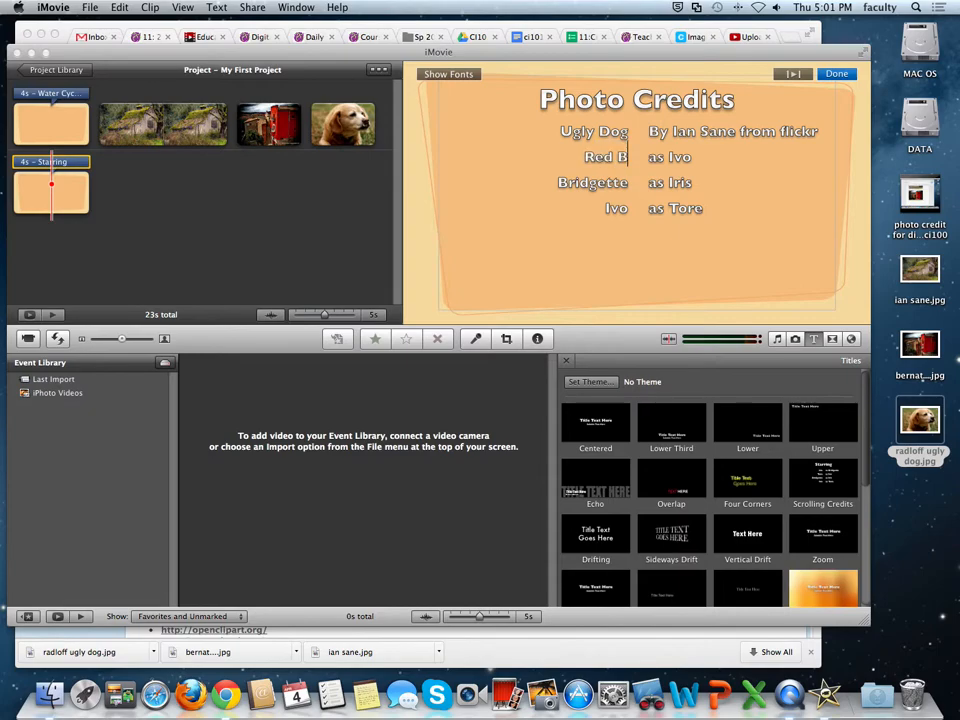
key("BackSpace")
key("BackSpace")
key("BackSpace")
key("BackSpace")
type("Hut")
Replace the second row's credit with "By", the photographer's name and "from flickr", and finish editing the title text
double_click(671, 157)
key("BackSpace")
key("BackSpace")
key("BackSpace")
key("BackSpace")
type("By B")
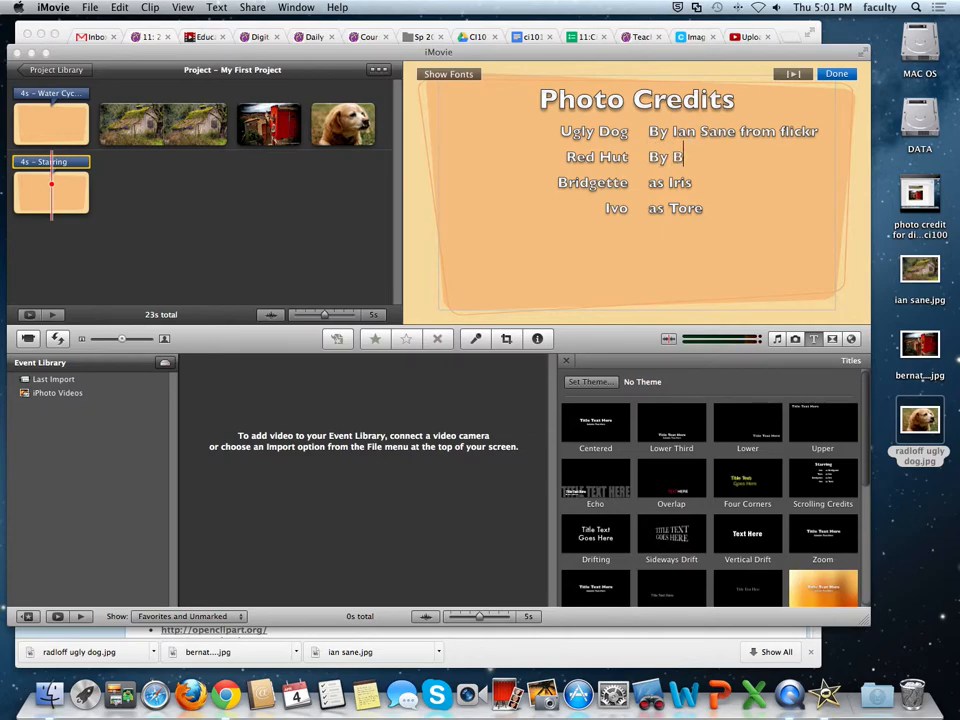
type("ernat... fr")
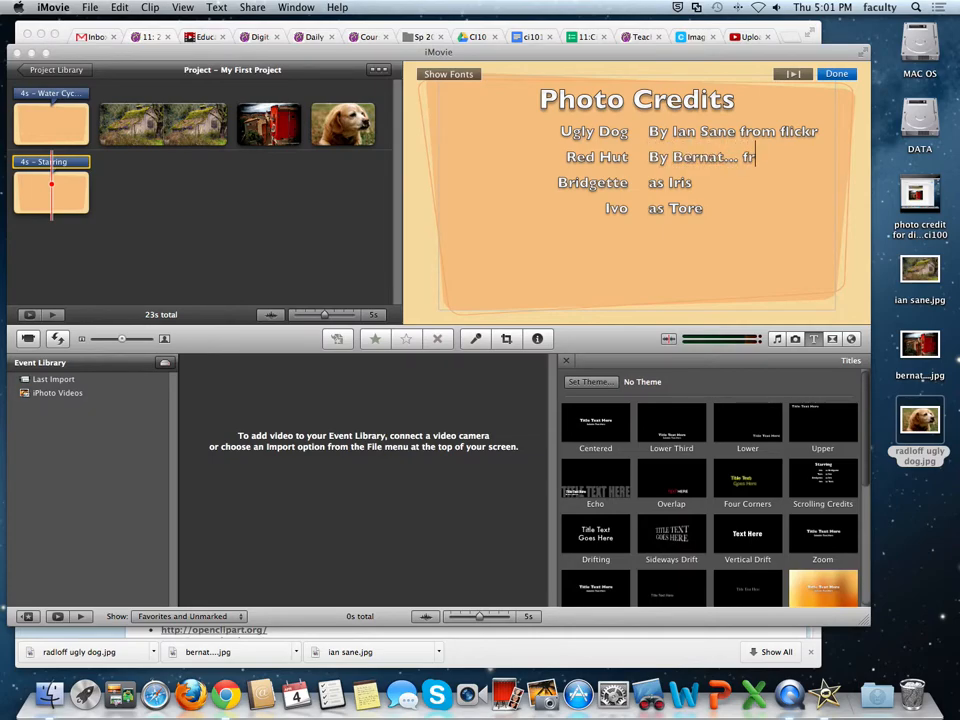
type("om flickr")
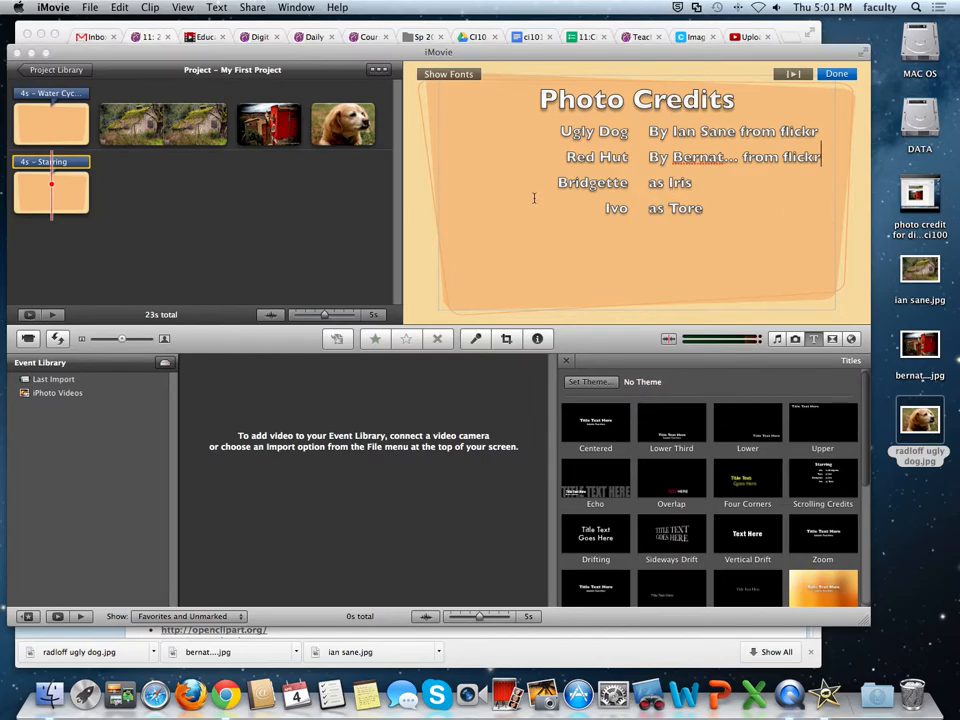
left_click(406, 233)
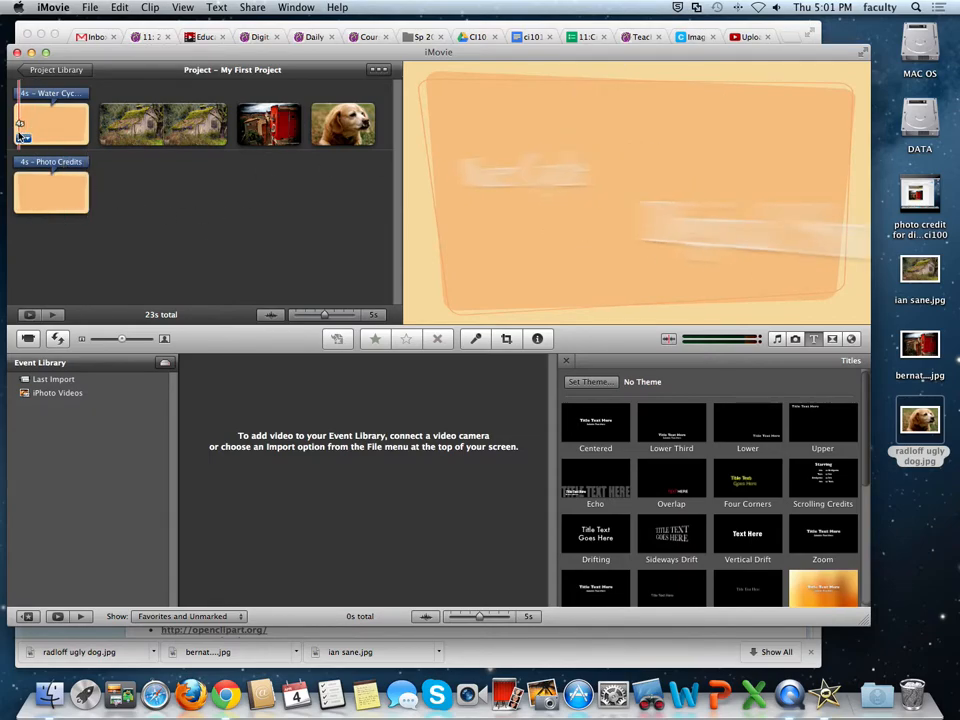
Record a voiceover with the built-in microphone from the start of the title clip into the Photo Credits clip
left_click(476, 341)
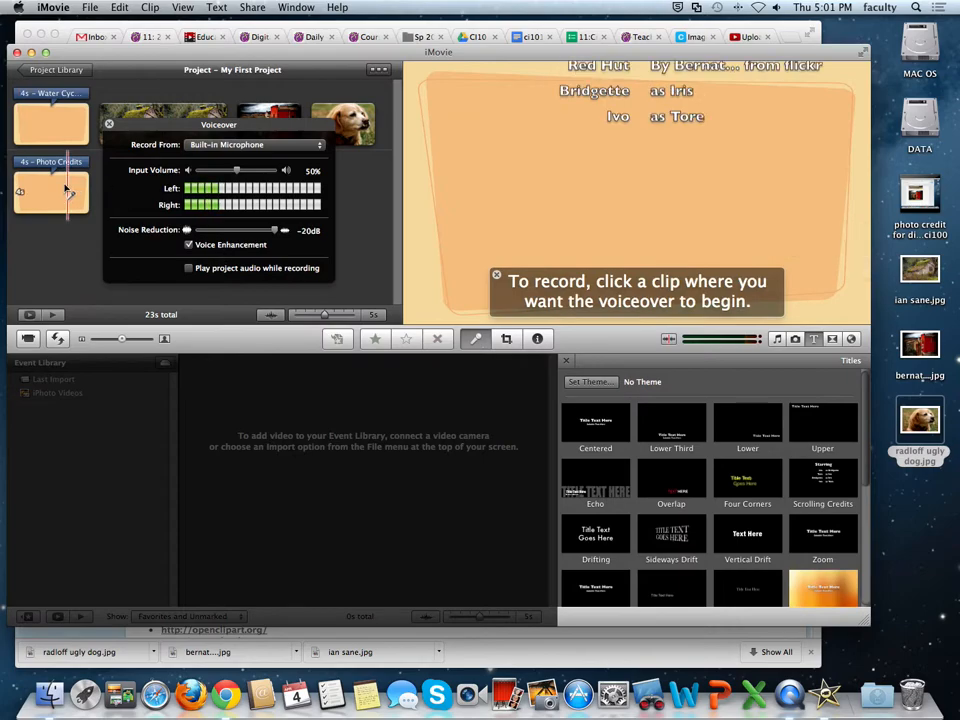
left_click(20, 122)
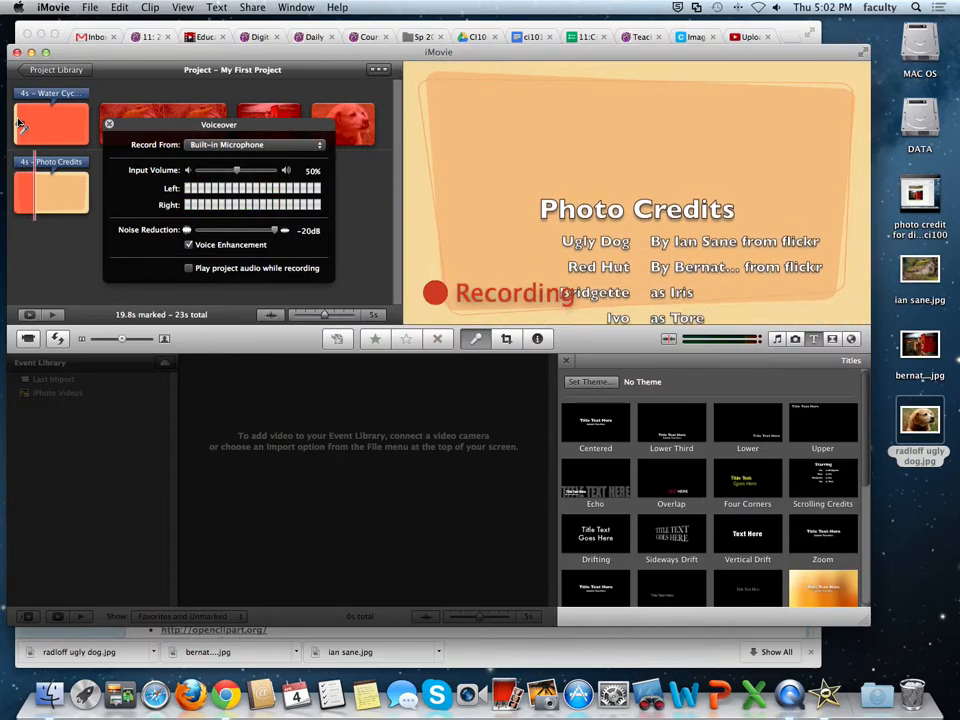
left_click(154, 177)
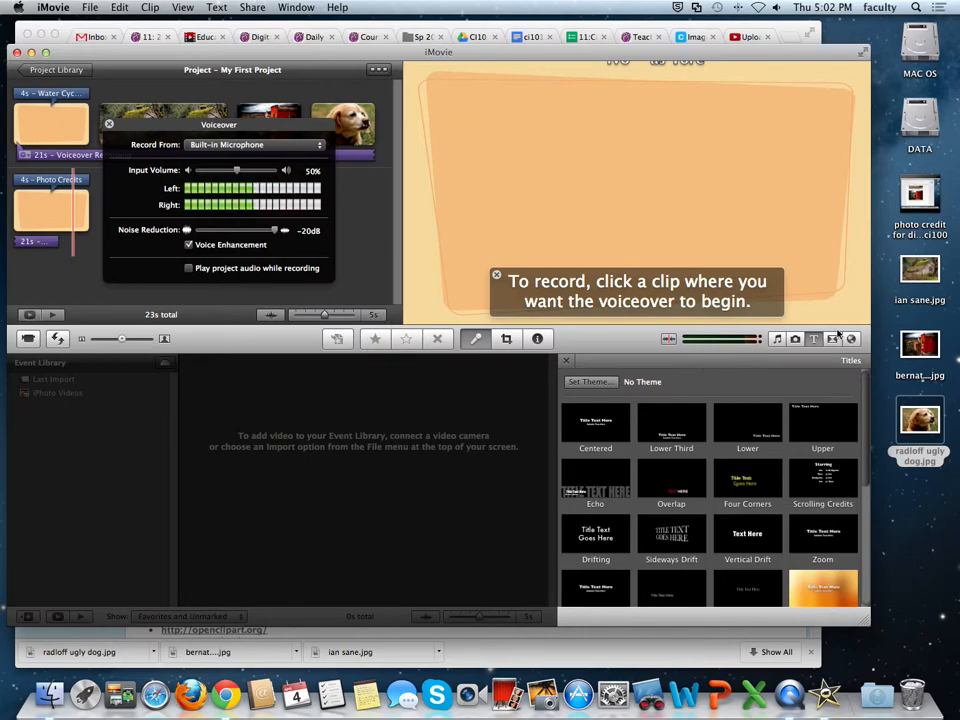
Browse the iMovie Sound Effects list down to the crowd sounds and close the voiceover settings
left_click(777, 342)
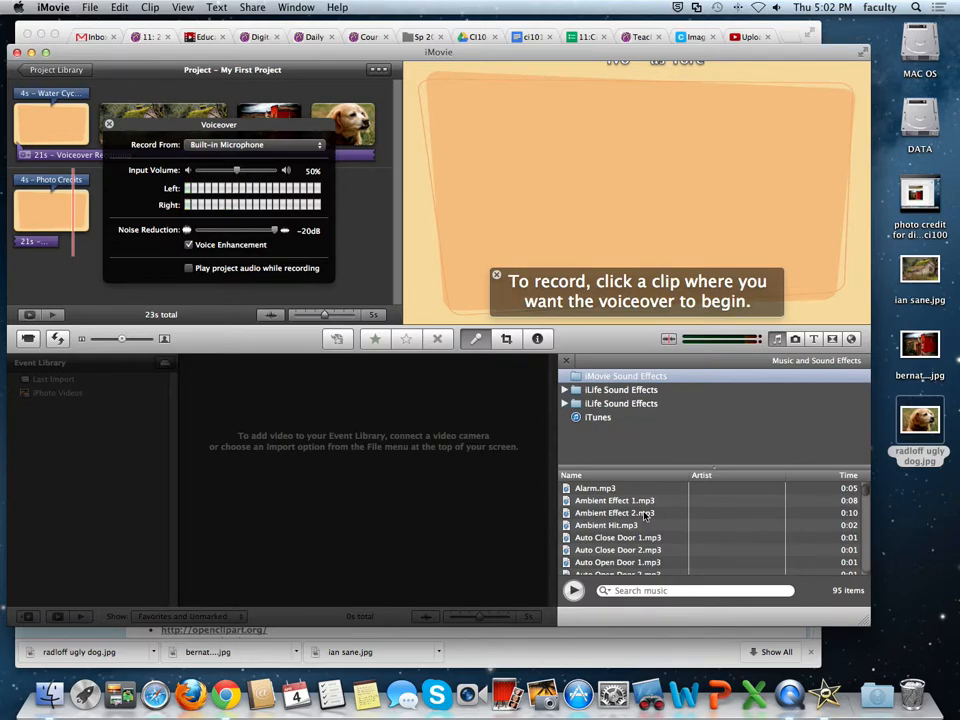
scroll(645, 515, "down", 7)
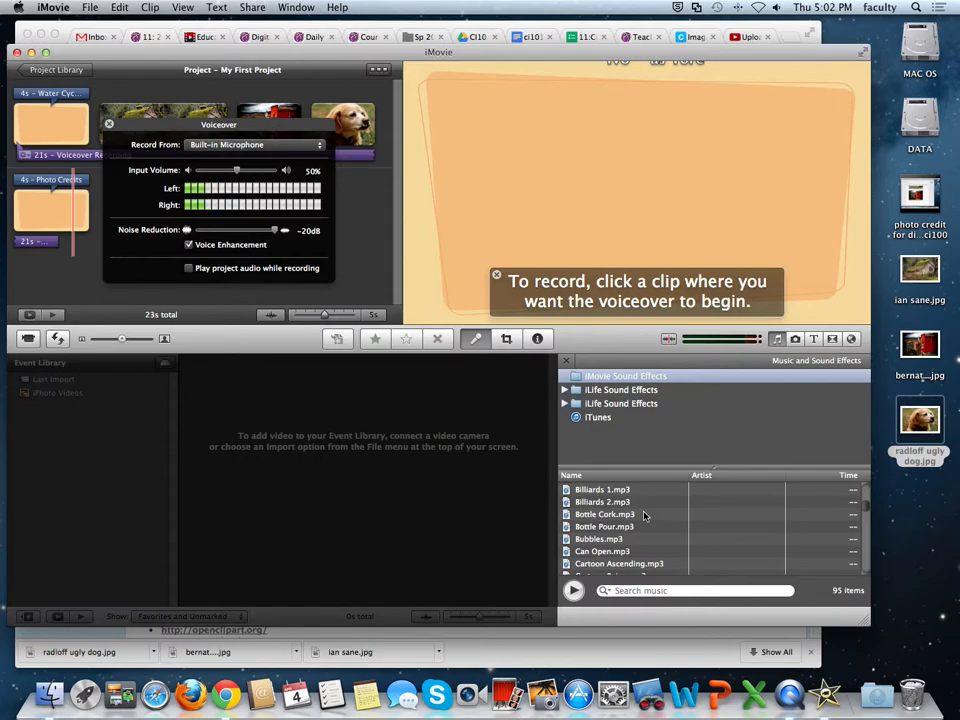
scroll(630, 535, "down", 3)
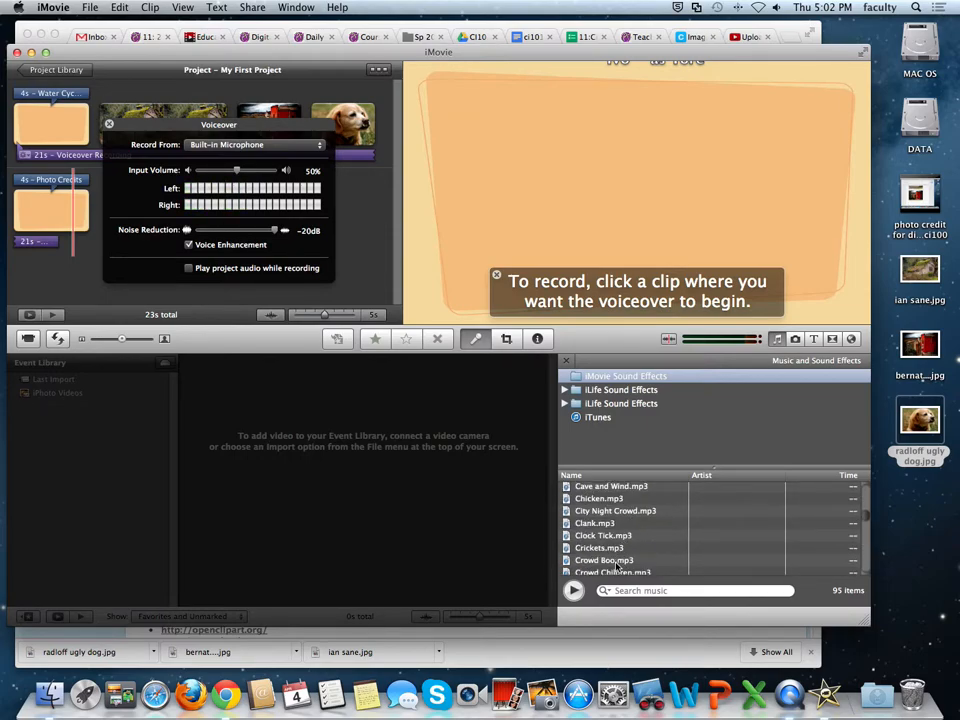
mouse_move(617, 565)
left_mouse_down()
mouse_move(292, 250)
mouse_move(110, 128)
left_mouse_up()
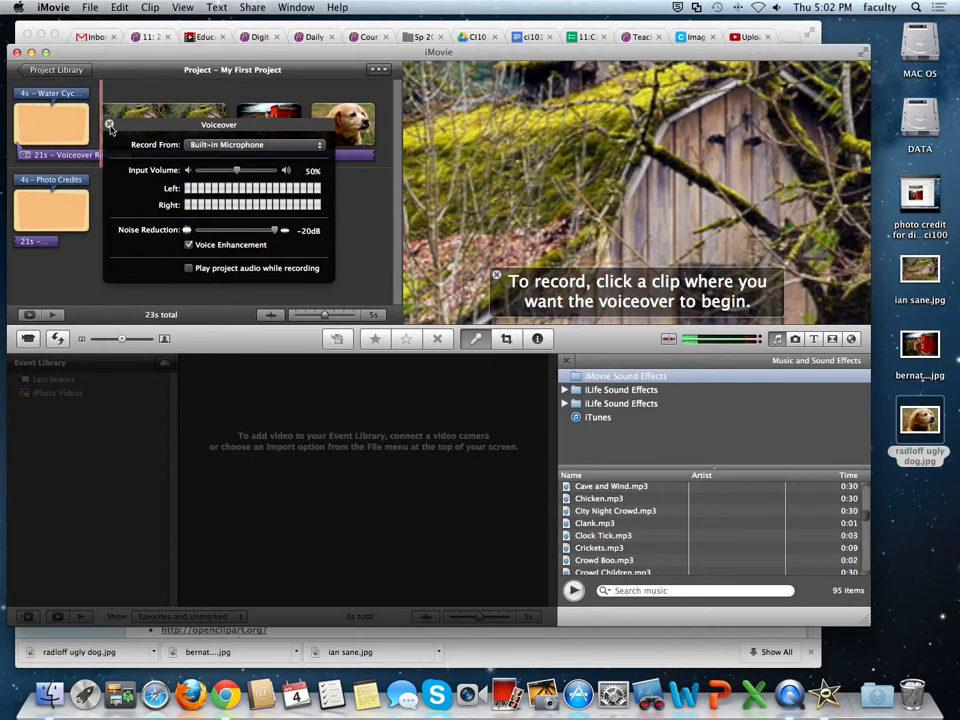
left_click(110, 128)
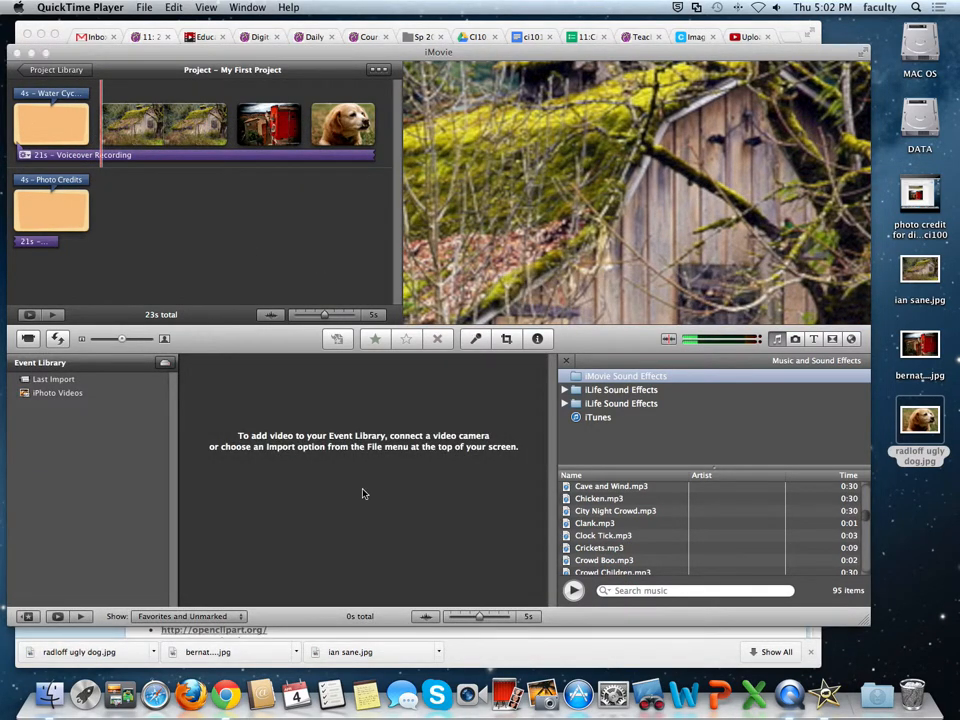
Try to place the Clank.mp3 sound effect at the start of the barn clip
scroll(632, 508, "down", 1)
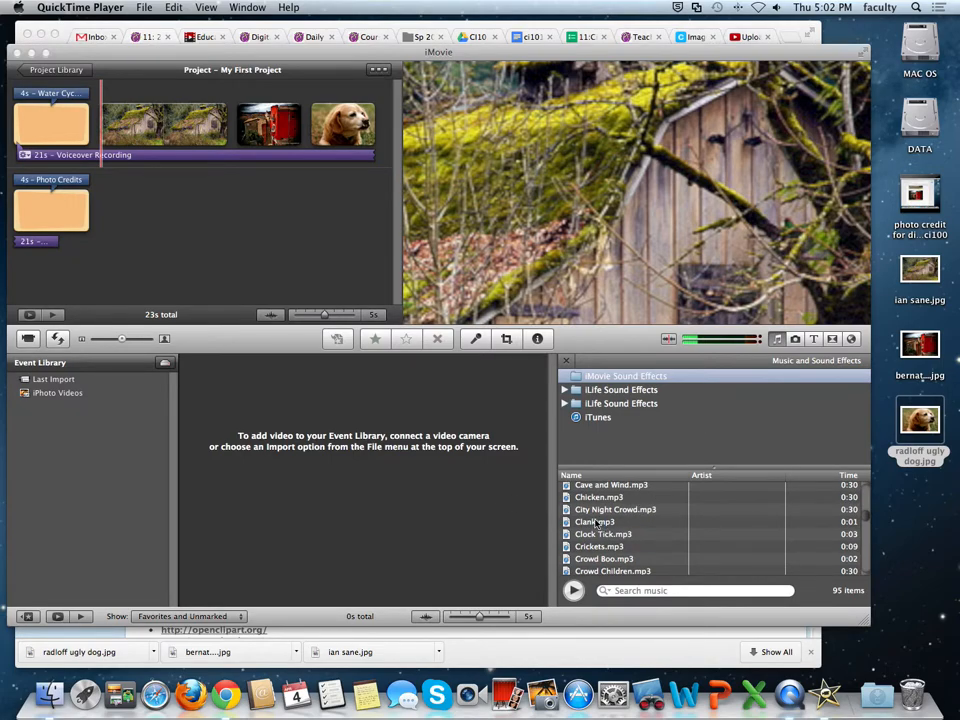
left_click_drag(596, 523, 97, 155)
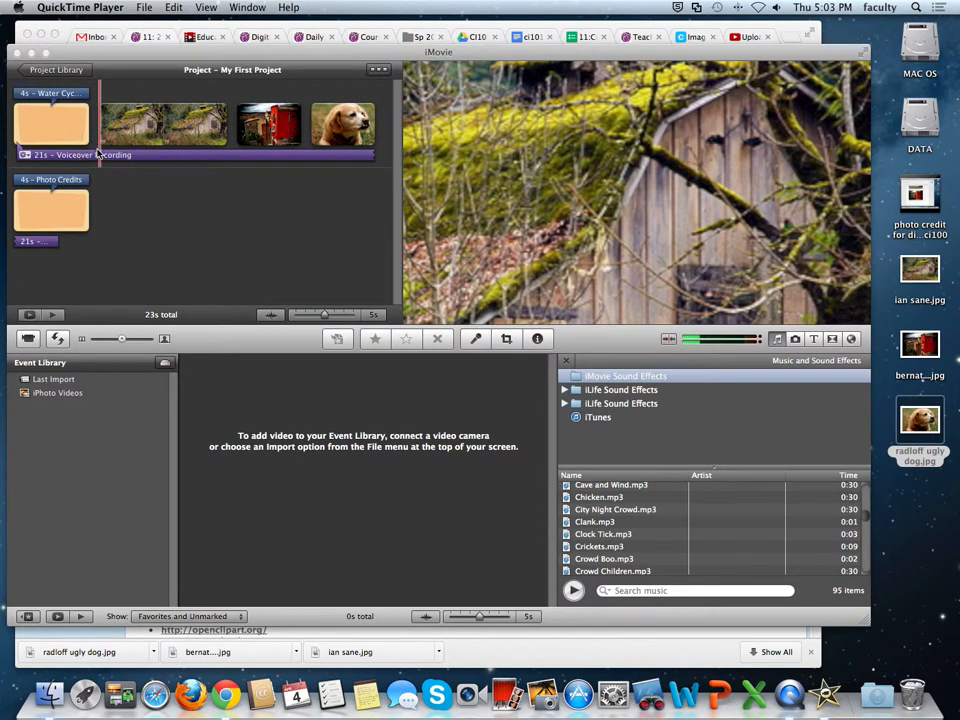